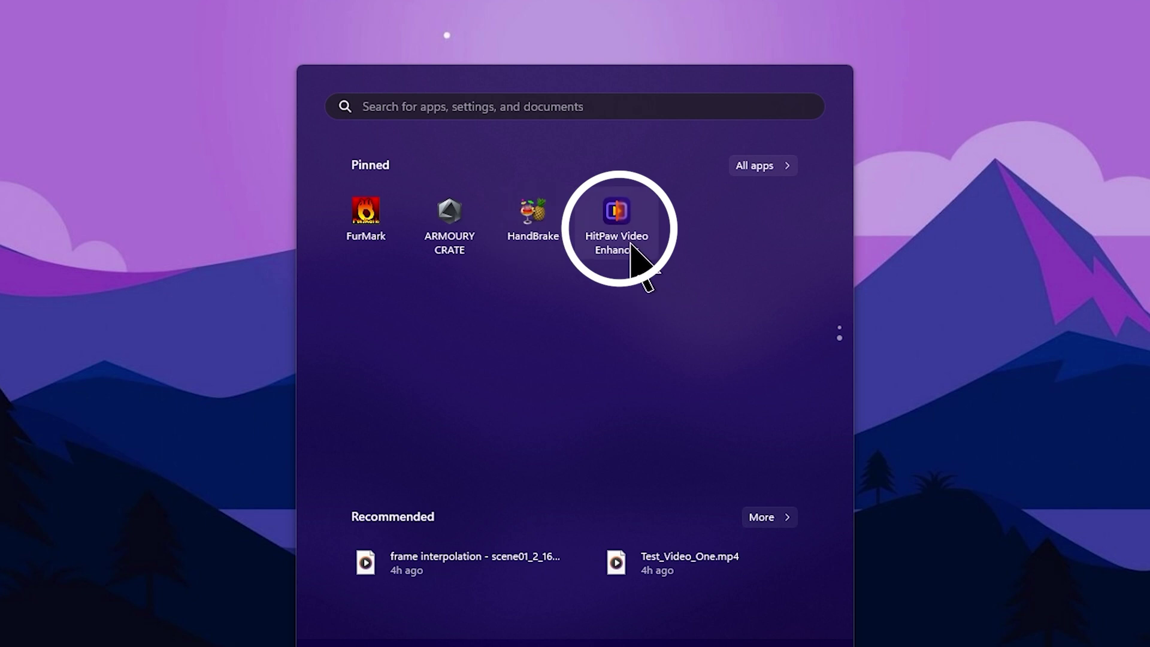
Launch HitPaw Video Enhancer from its pinned Start menu icon
click(617, 219)
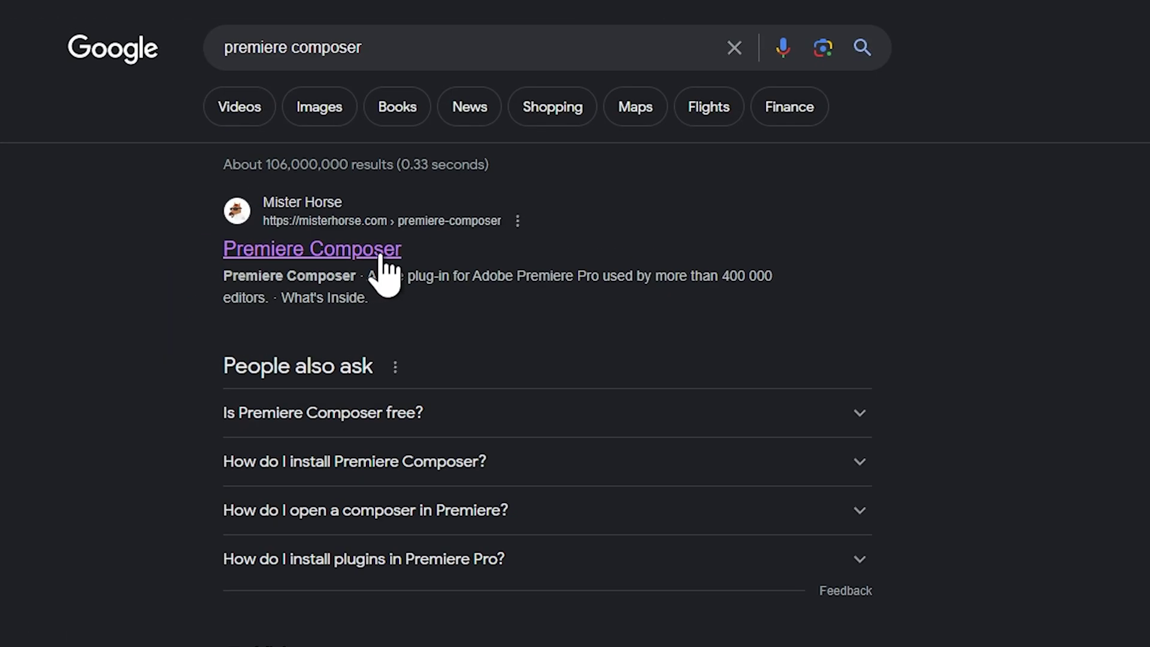
Open the Premiere Composer product page and scroll through its features and packs
click(384, 266)
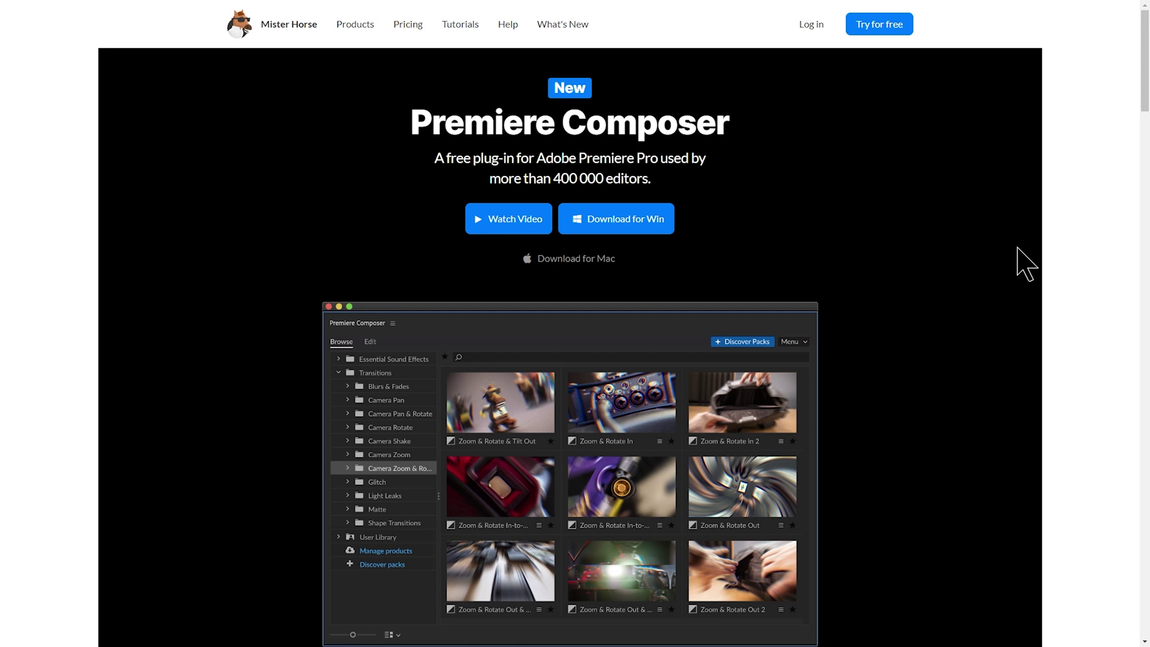
scroll(1026, 263, down, 10)
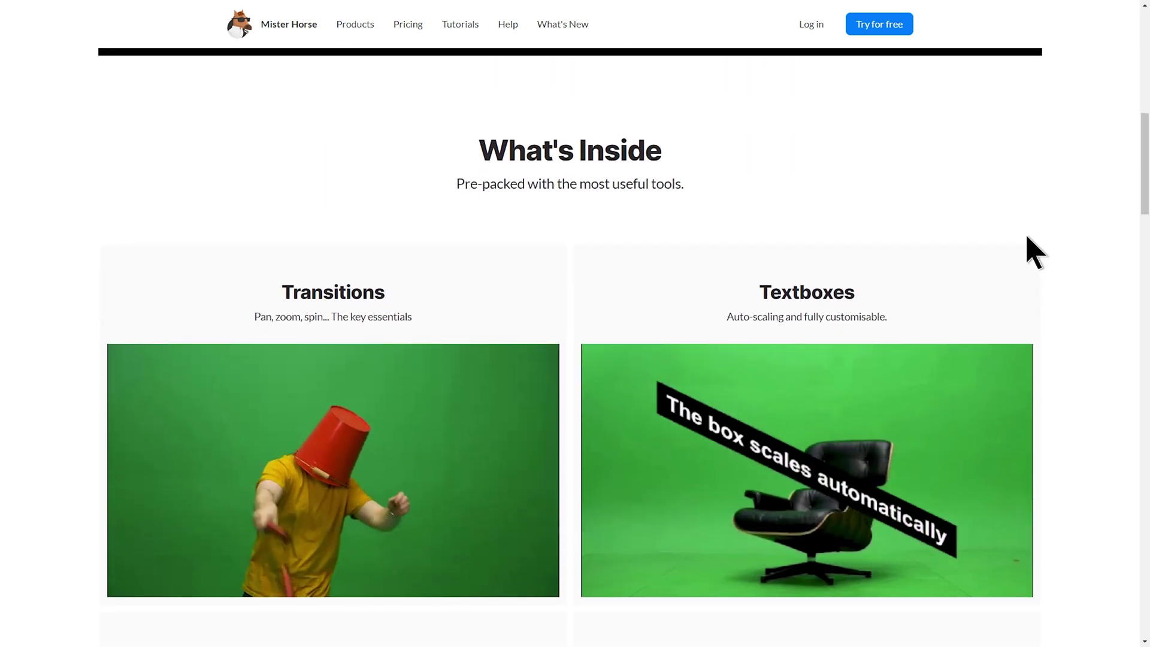
scroll(1027, 237, down, 2)
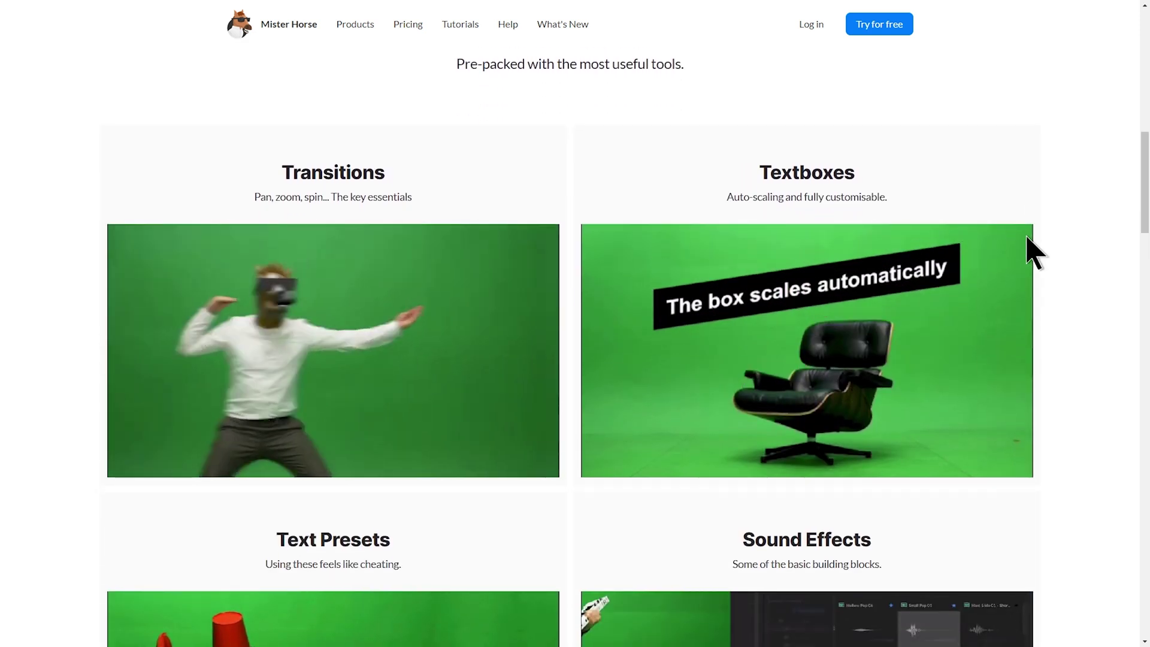
scroll(1035, 251, down, 6)
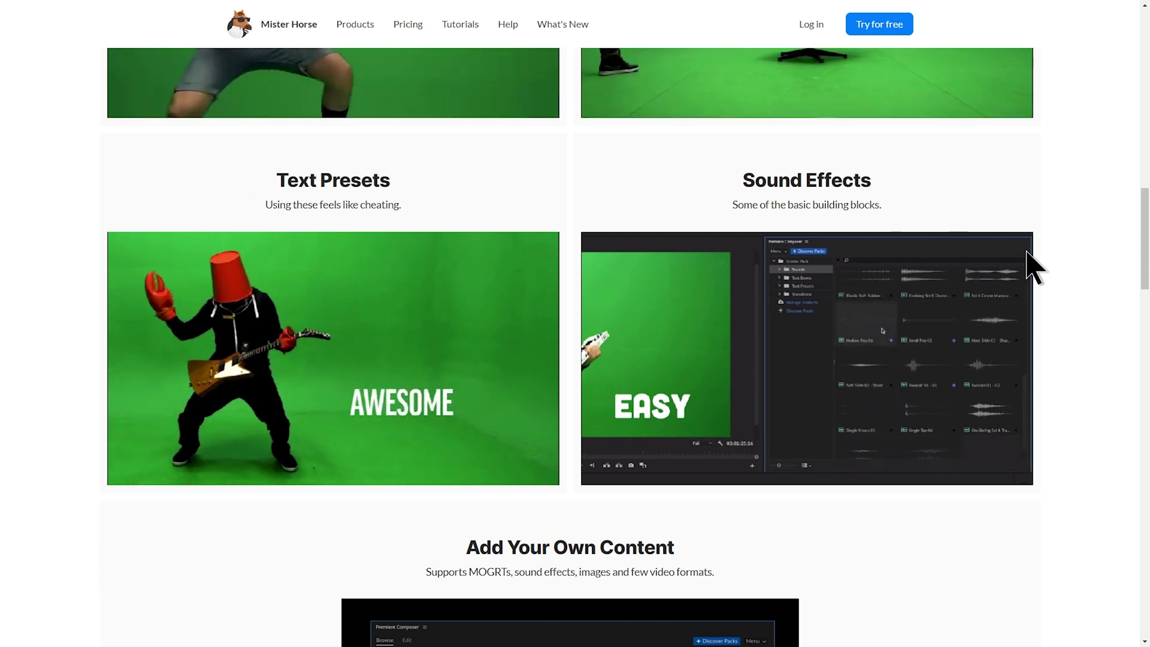
scroll(1028, 255, down, 10)
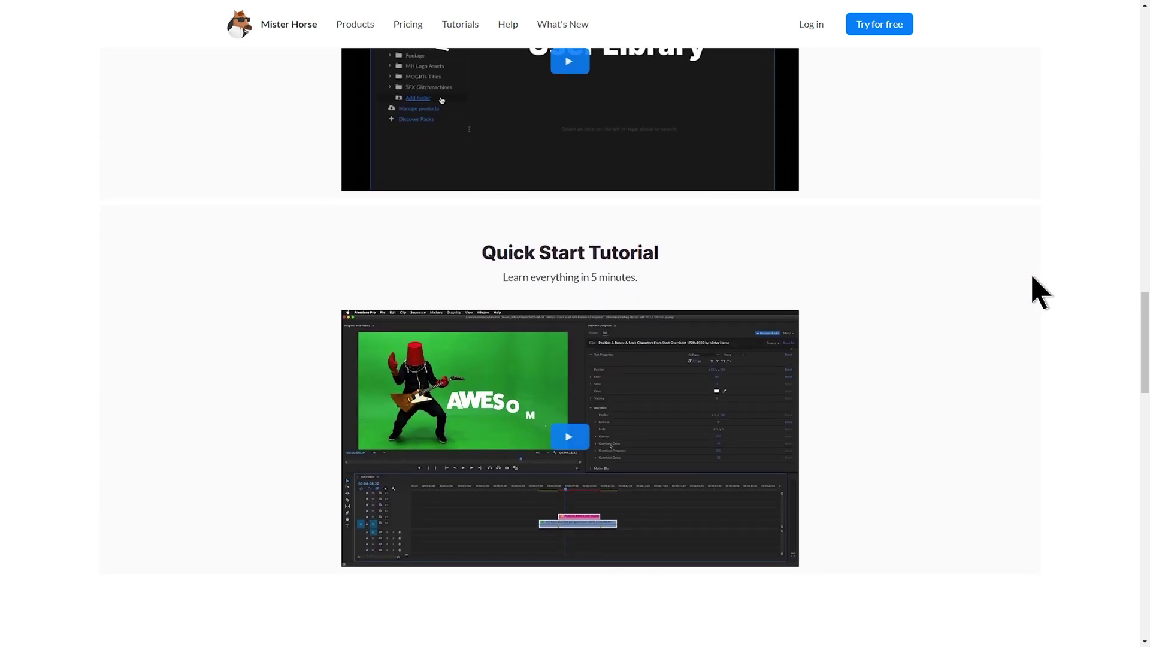
scroll(1040, 293, down, 1)
scroll(997, 335, down, 10)
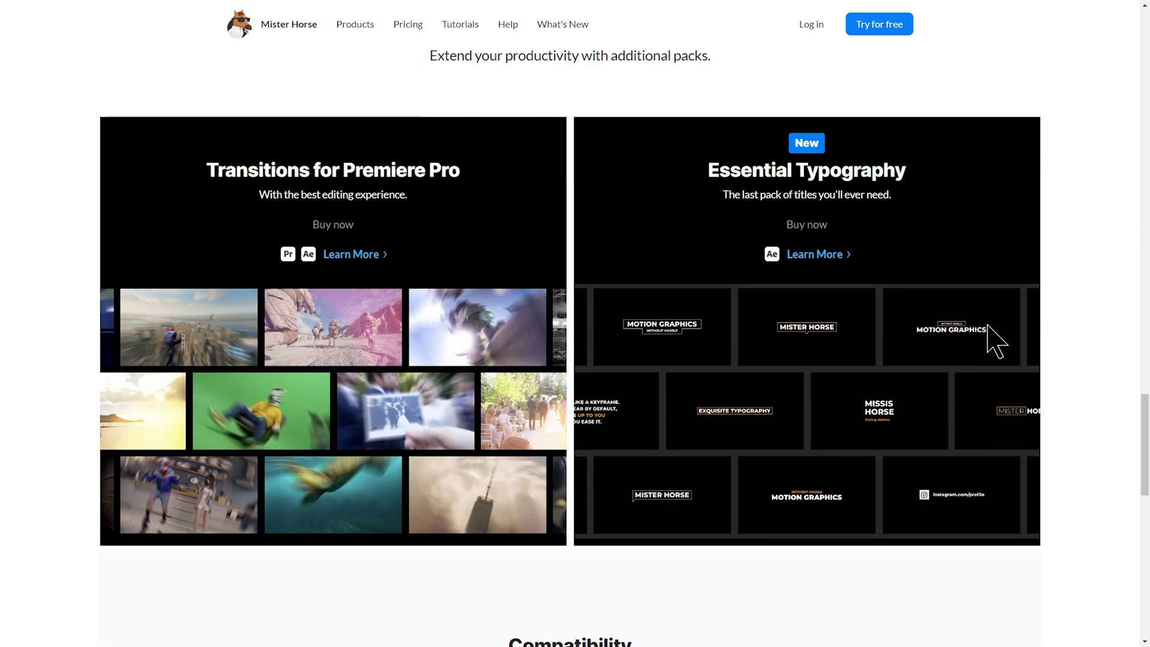
scroll(1040, 486, up, 20)
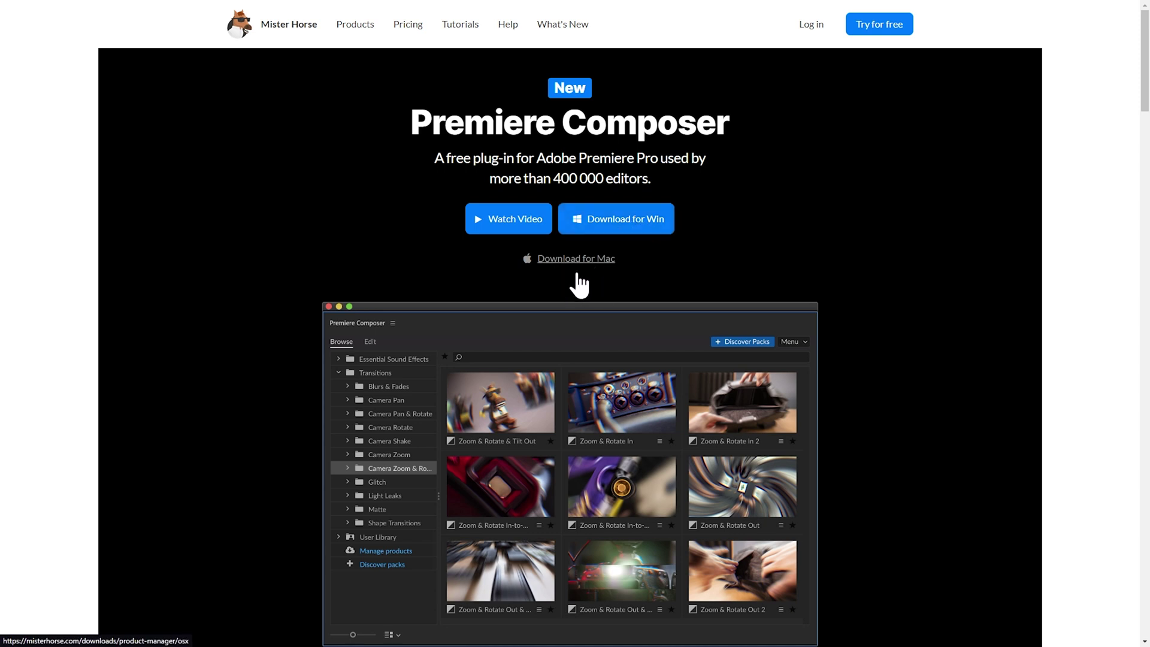
Download the Windows installer and install Mister Horse Product Manager 2.0.9, opening it when finished
click(618, 223)
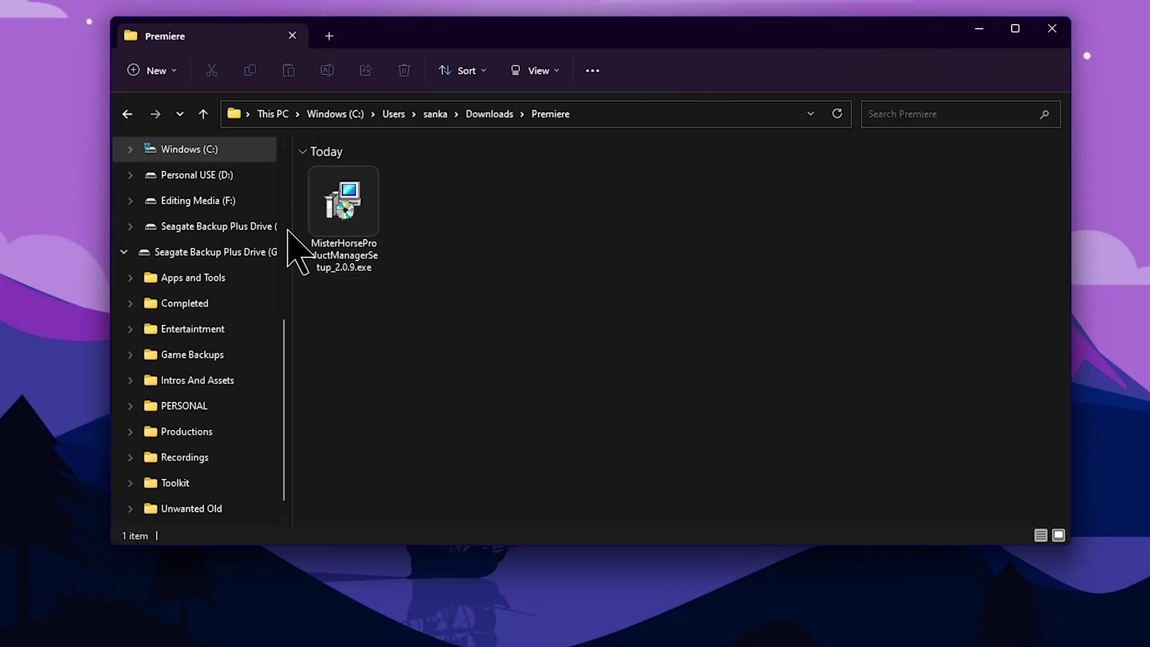
click(358, 246)
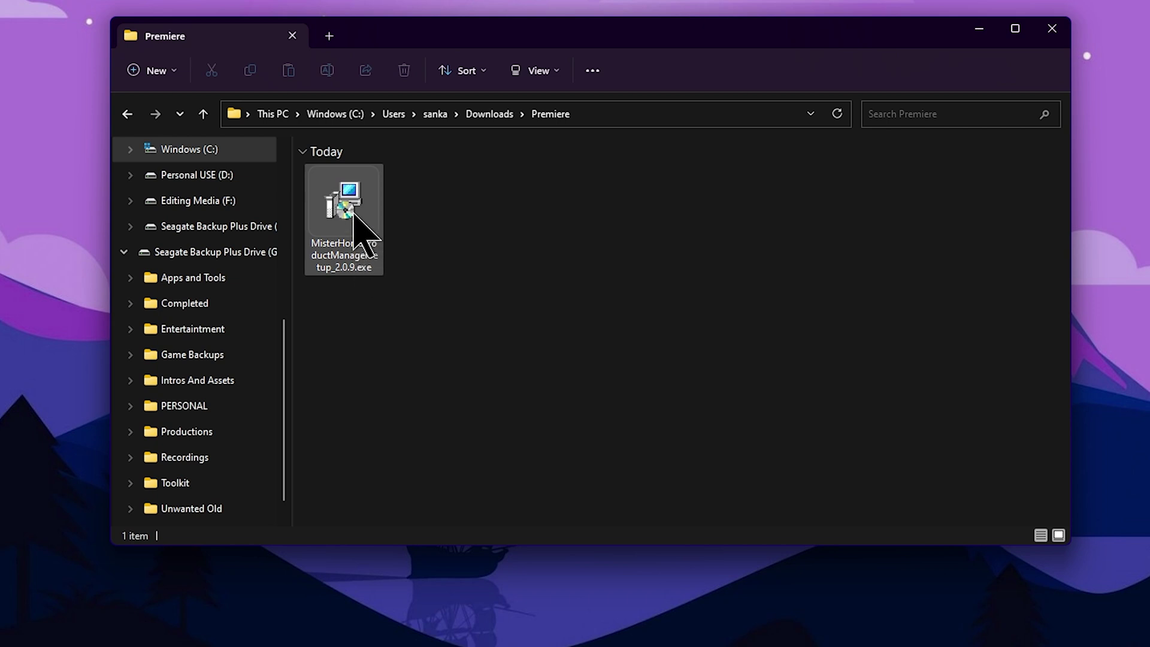
double_click(359, 225)
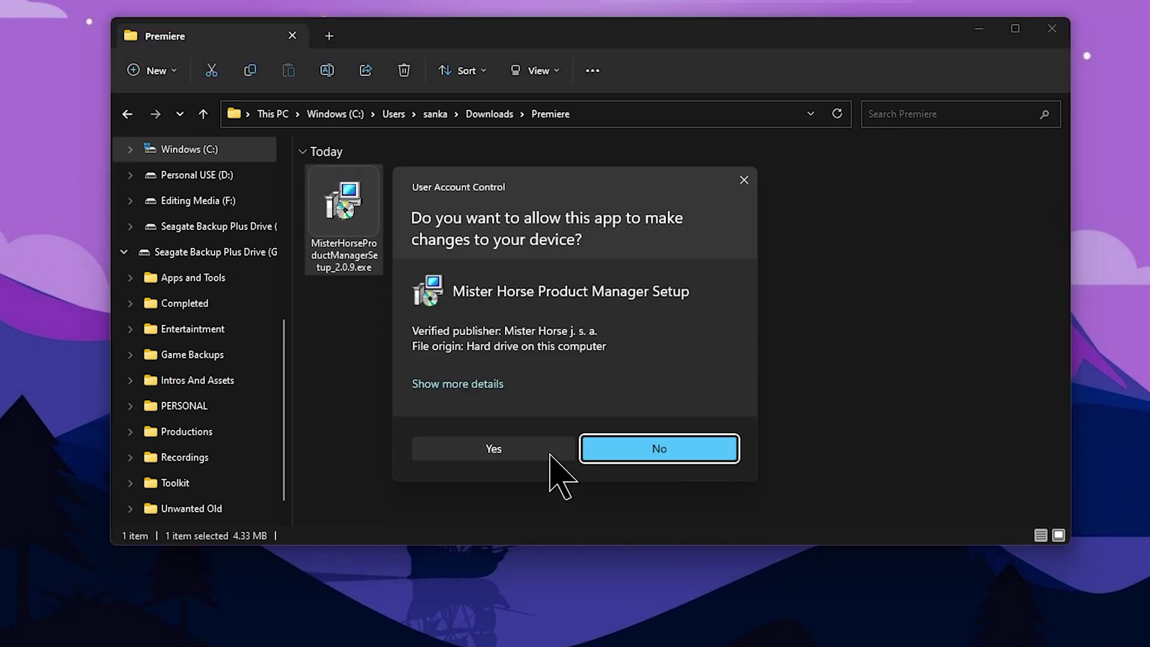
click(506, 448)
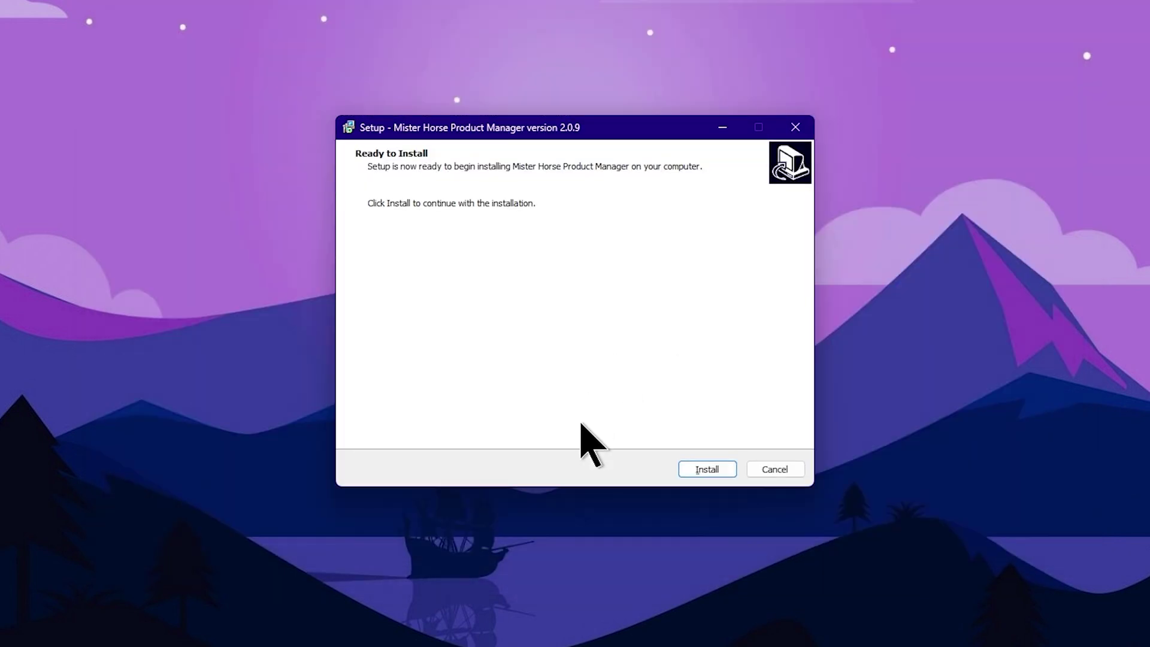
click(708, 470)
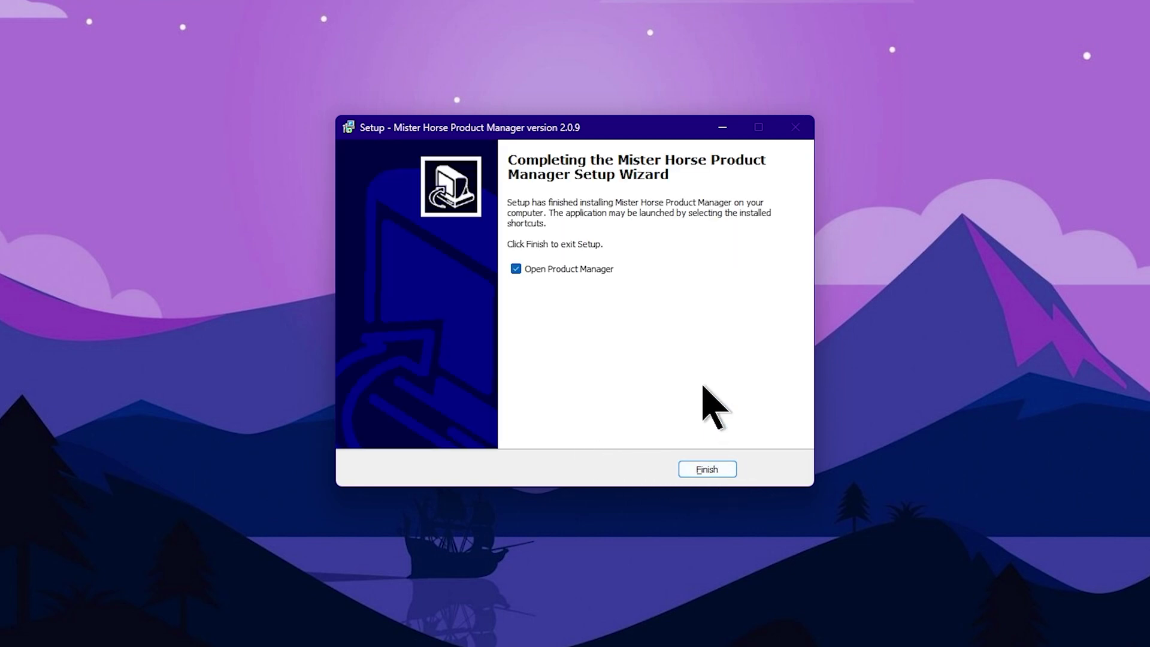
click(712, 471)
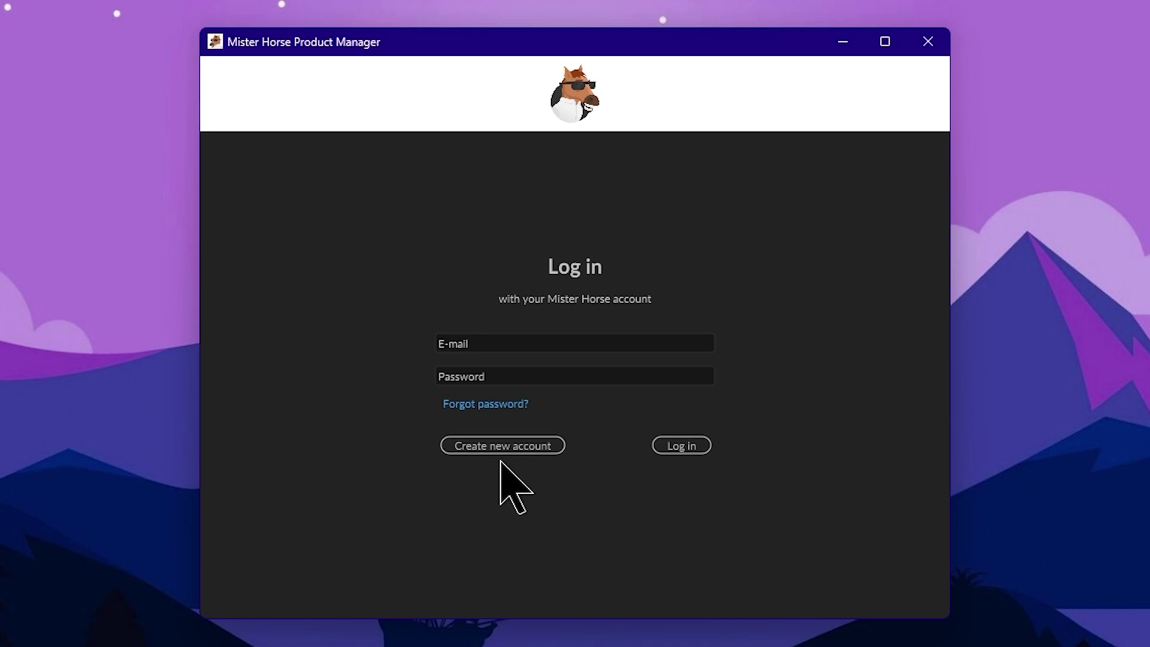
Start creating a new free Mister Horse account from the login screen
click(532, 446)
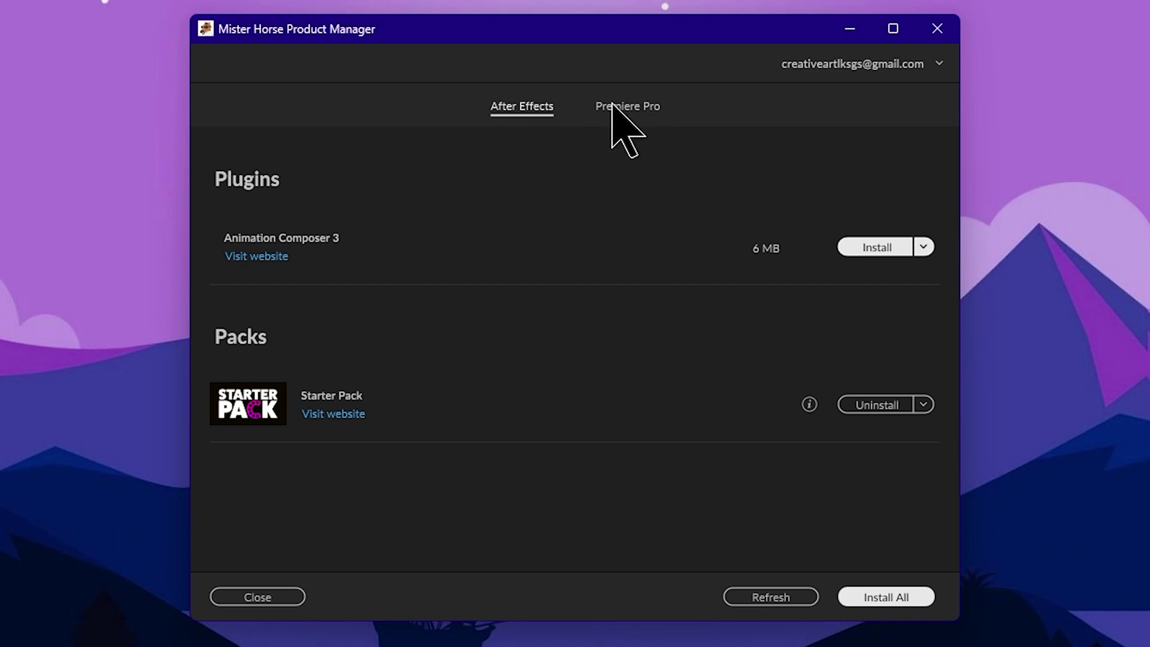
Install Premiere Composer and the Starter Pack for Premiere Pro, then close Product Manager
click(636, 114)
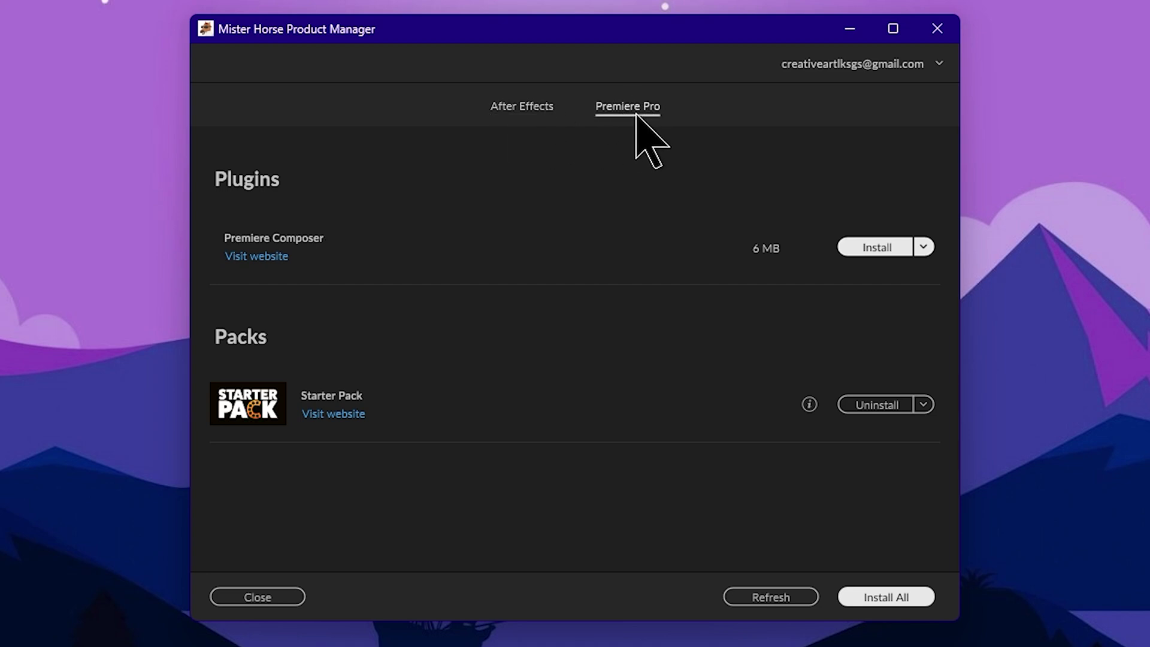
click(887, 248)
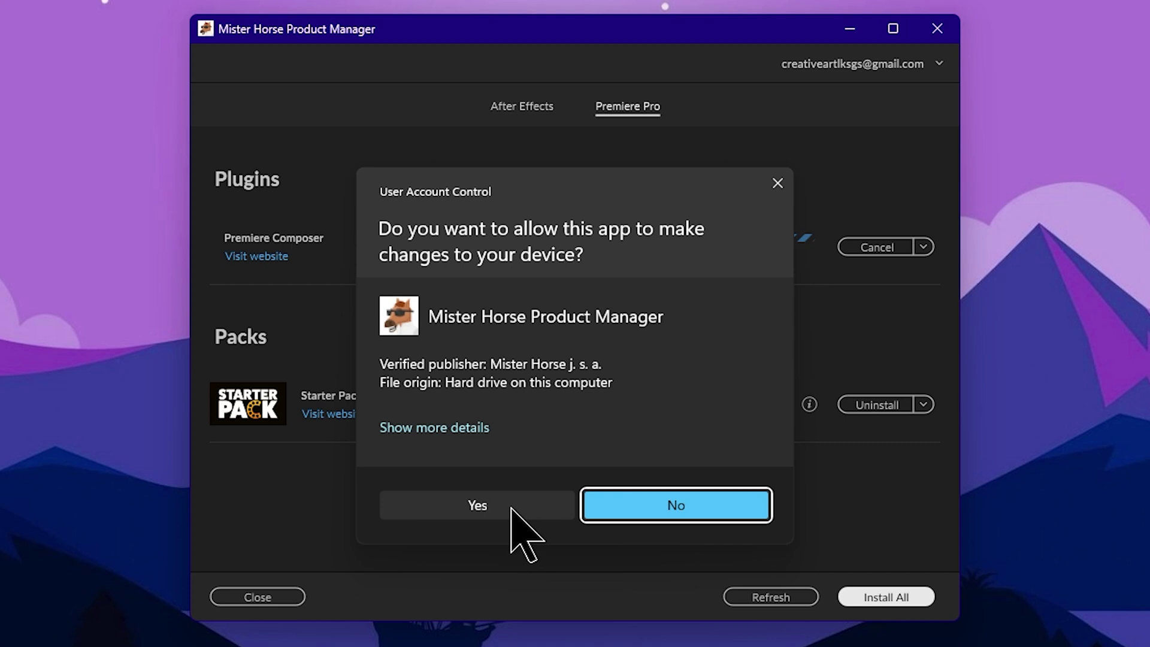
click(511, 508)
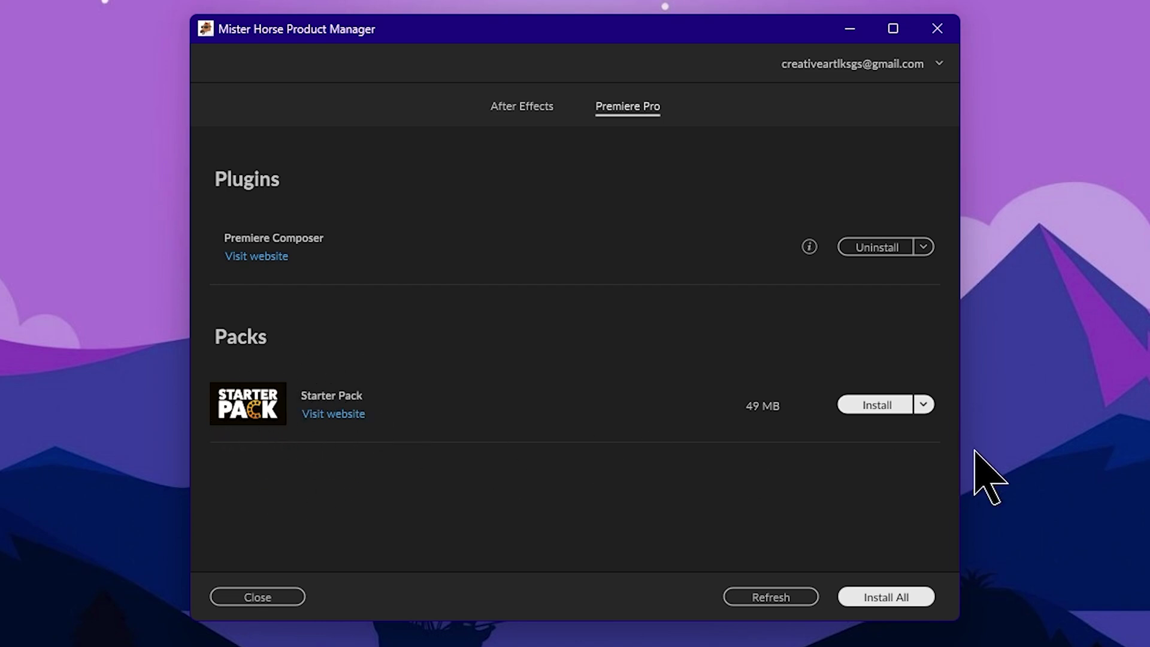
click(894, 406)
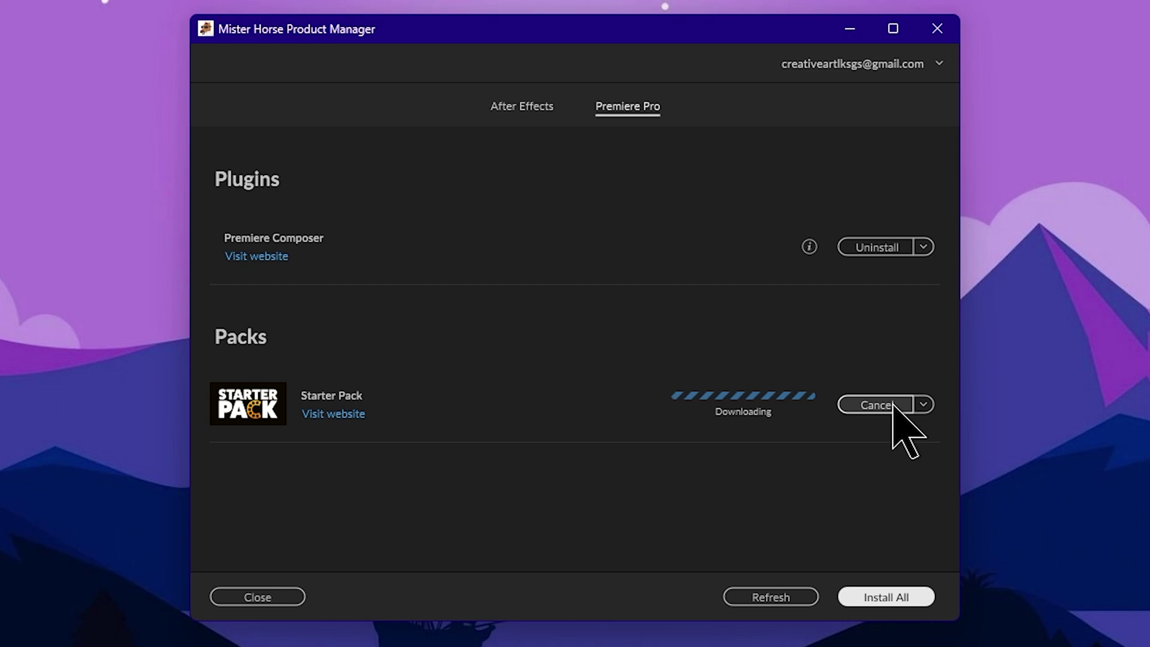
click(938, 31)
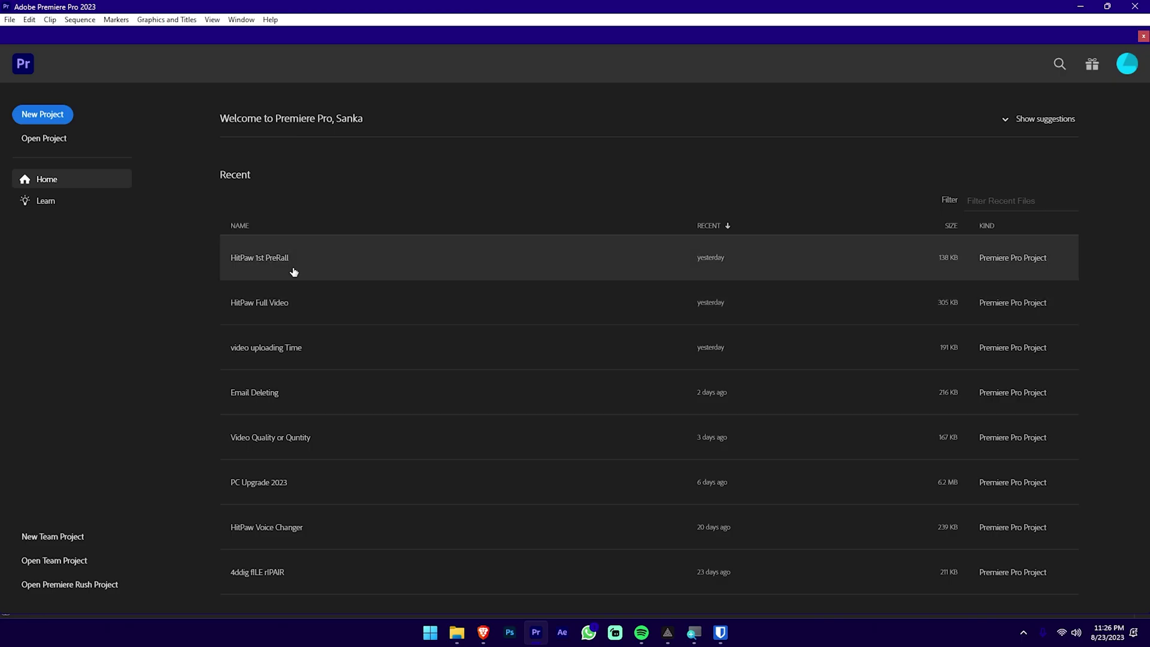
Open the HitPaw preroll project and show the Premiere Composer panel via Window > Extensions
click(295, 263)
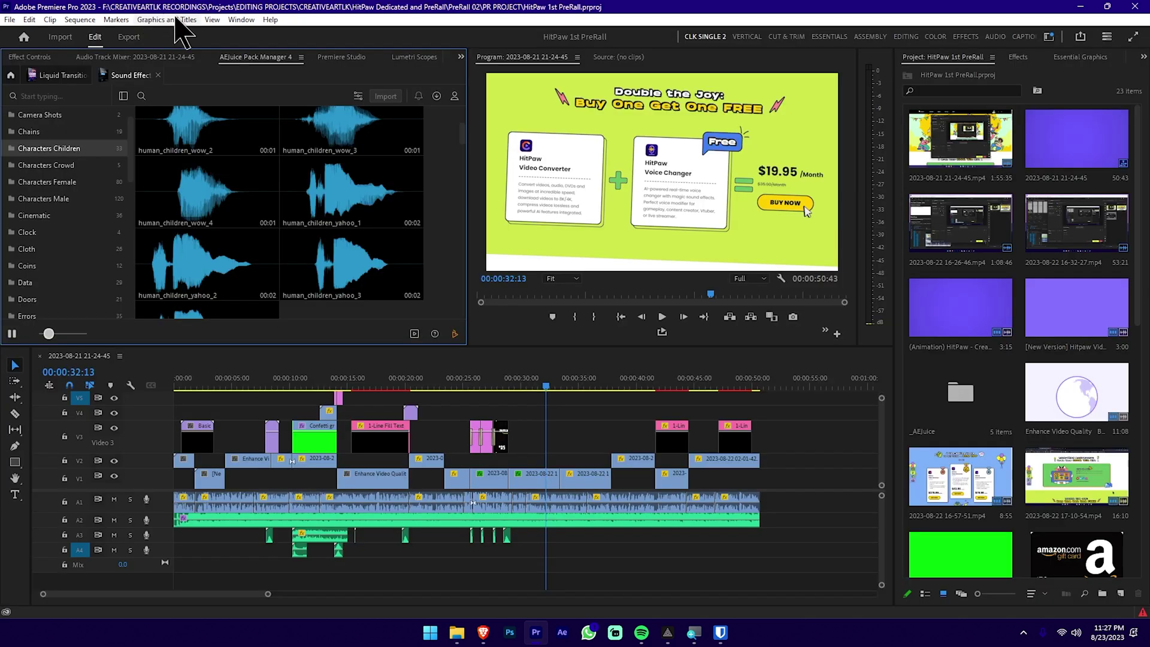
click(241, 20)
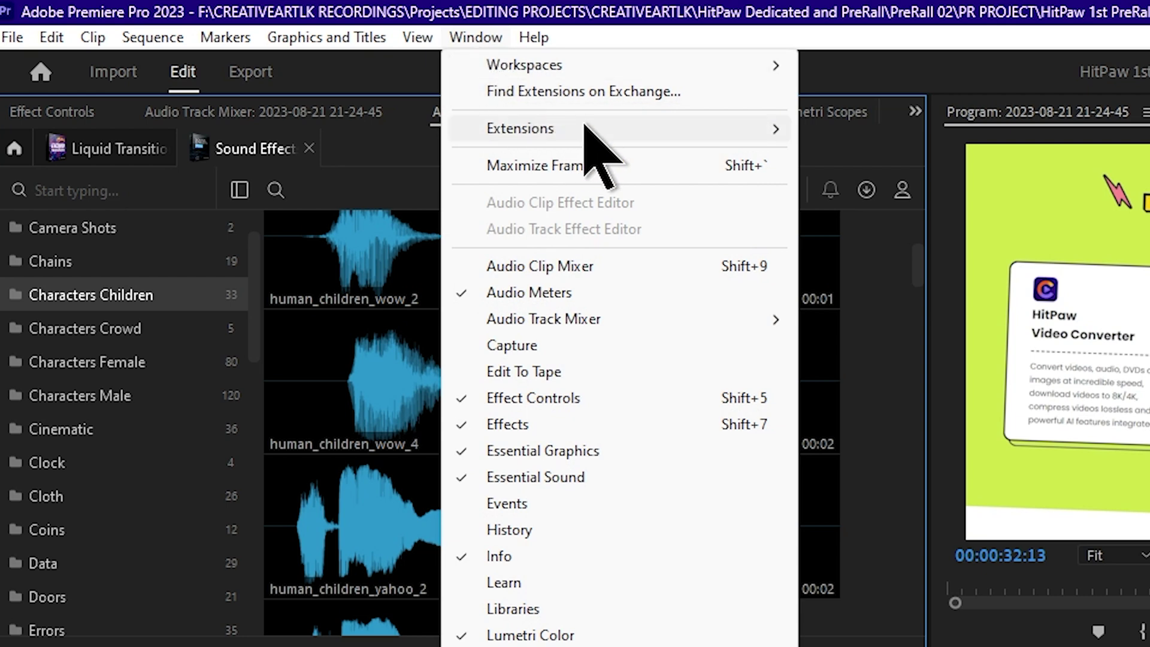
mouse_move(585, 128)
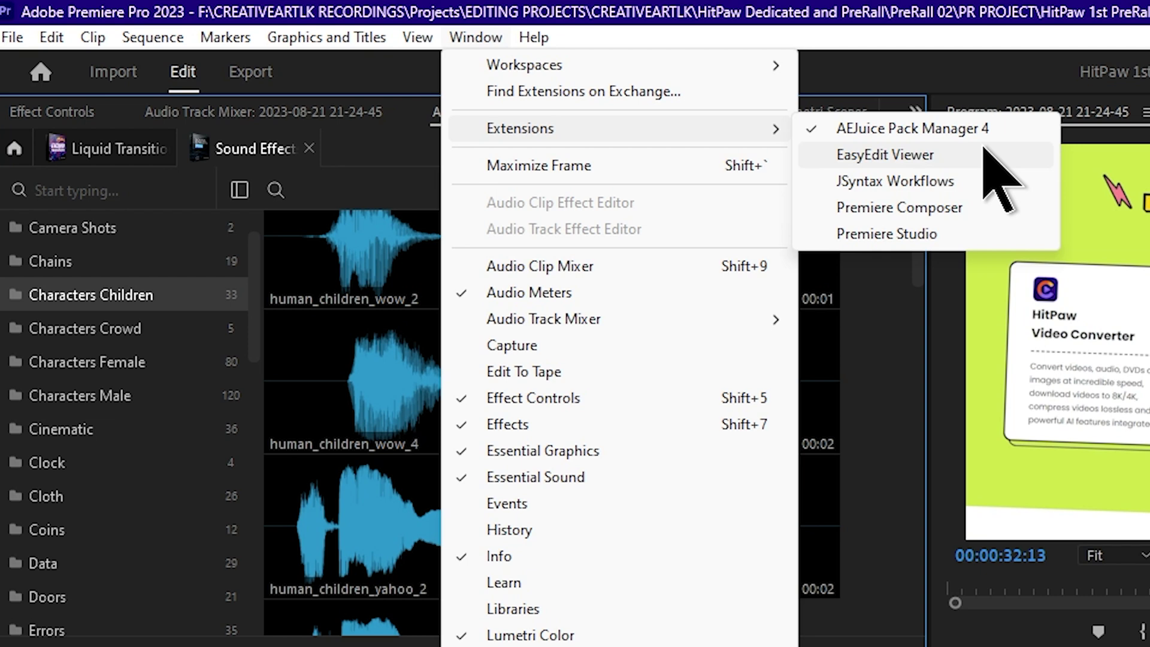
click(914, 208)
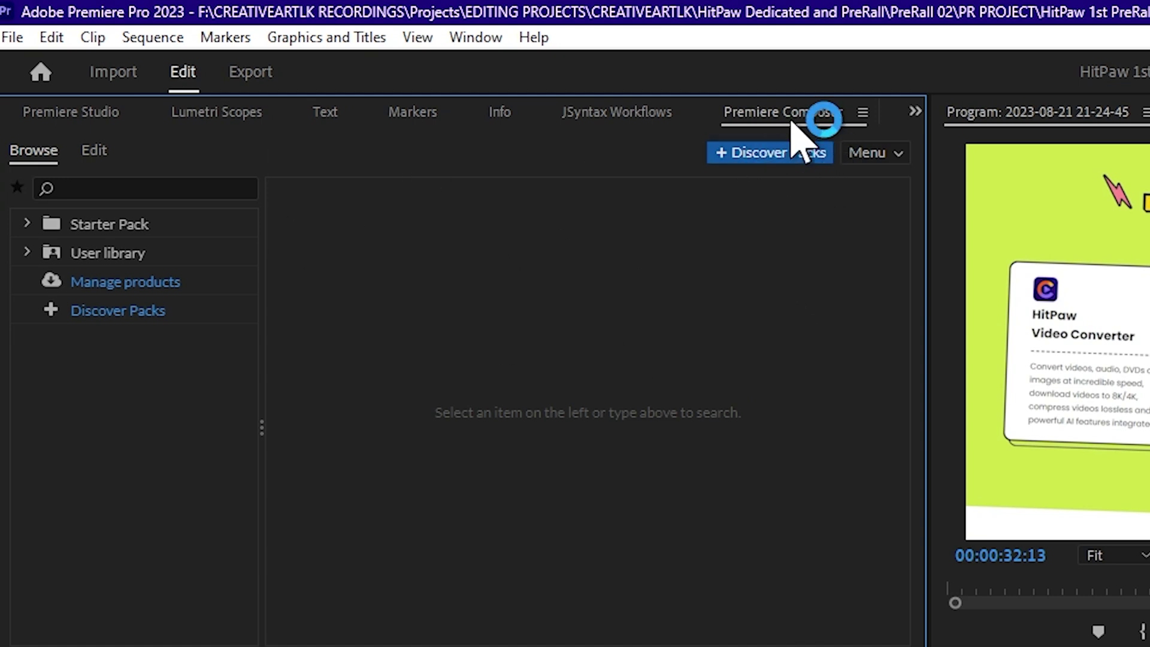
Browse the Starter Pack text boxes and select the 1-Line Fill Text Box 2 - Right preset
drag(791, 114, 1149, 148)
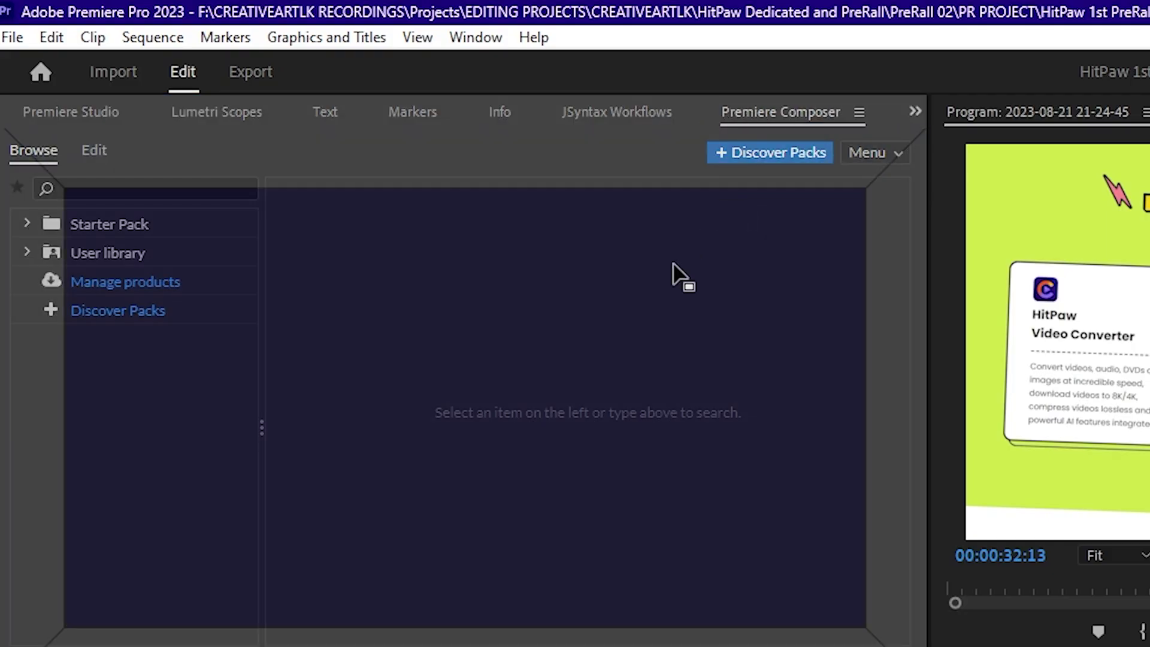
drag(942, 74, 396, 60)
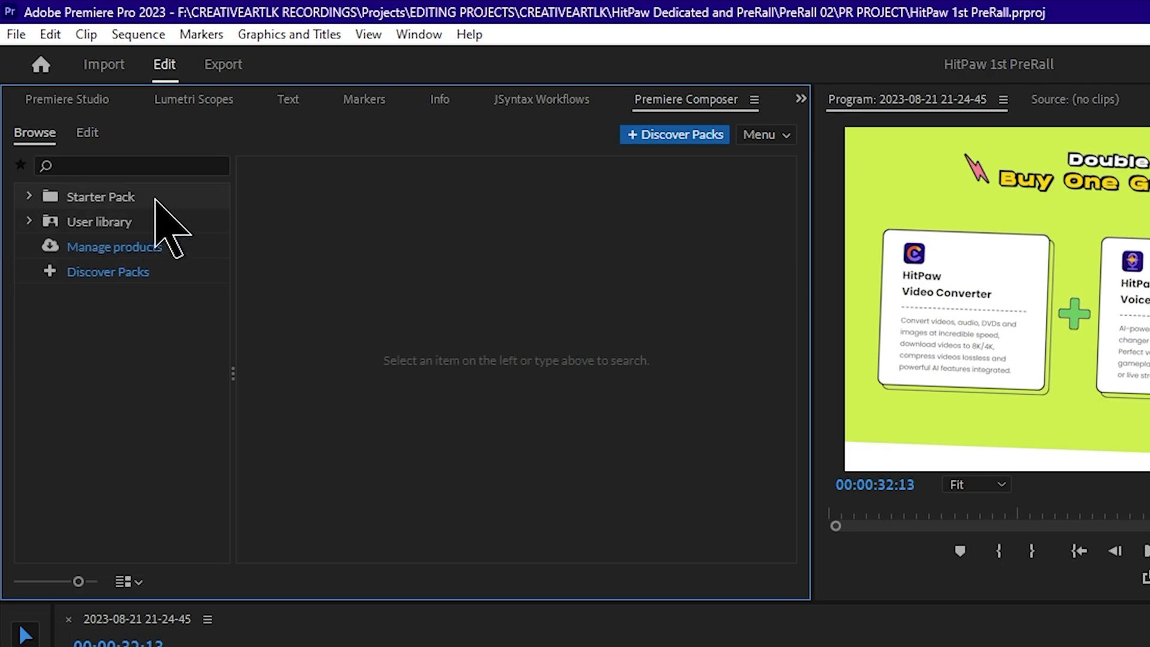
click(154, 201)
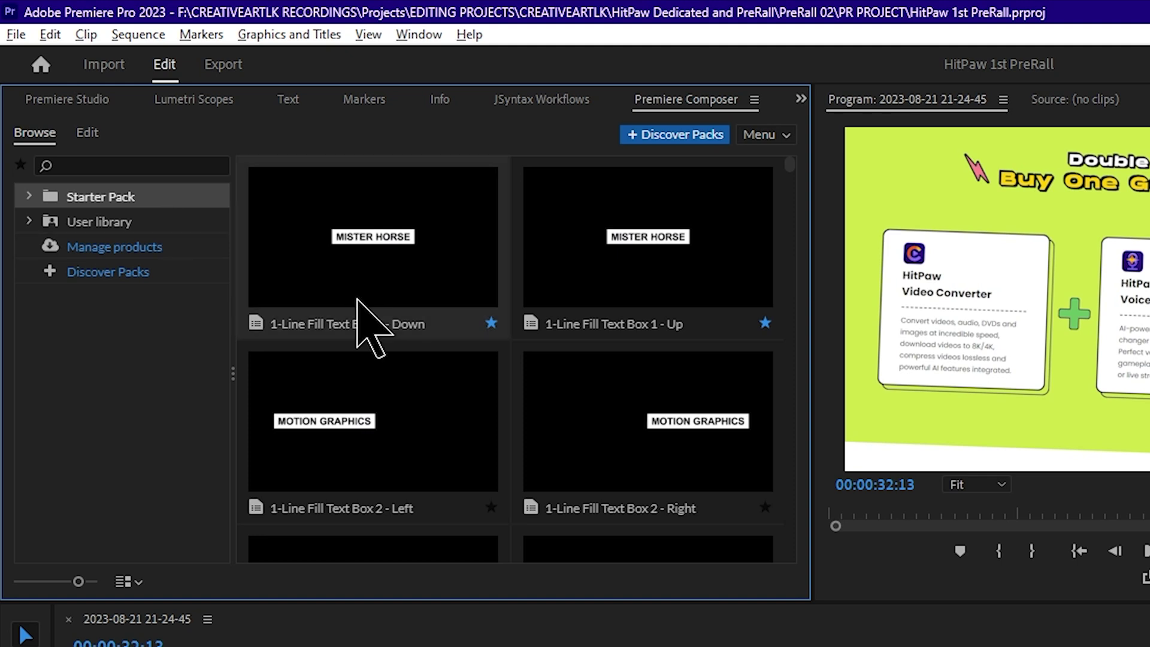
scroll(527, 359, down, 3)
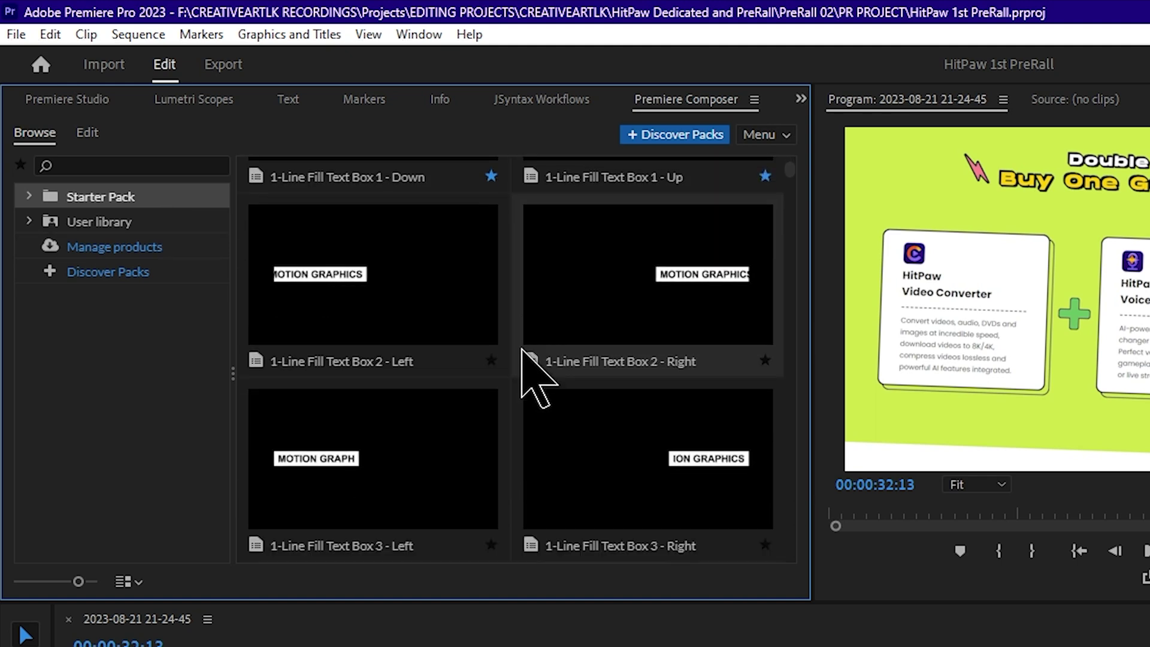
scroll(522, 350, down, 2)
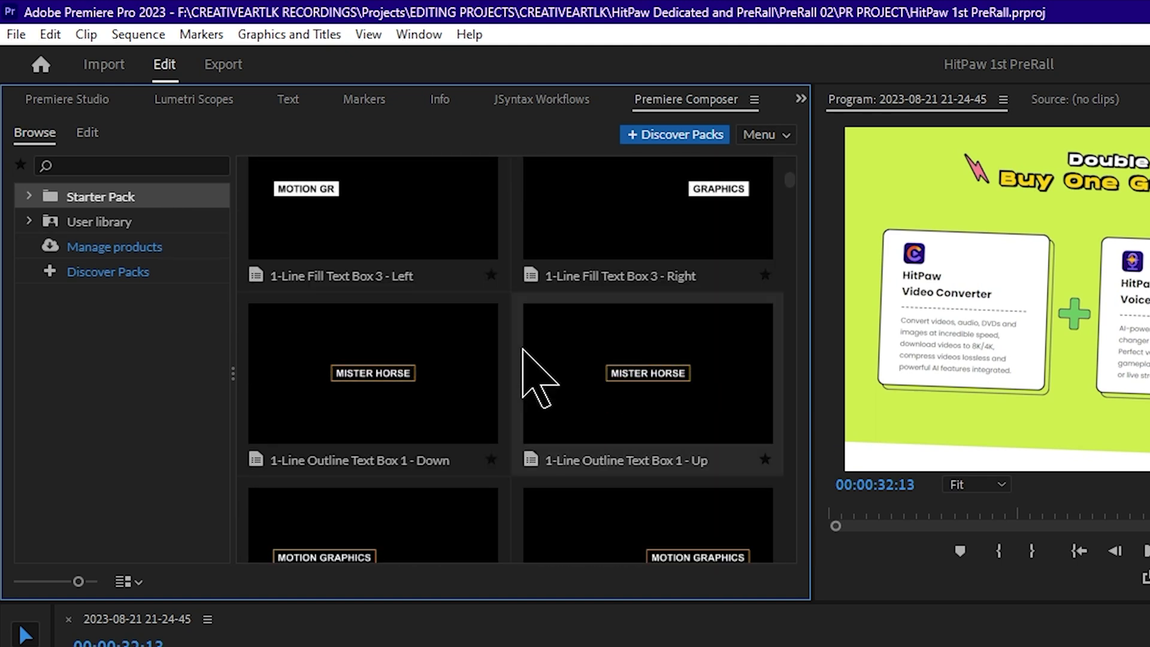
scroll(574, 368, up, 2)
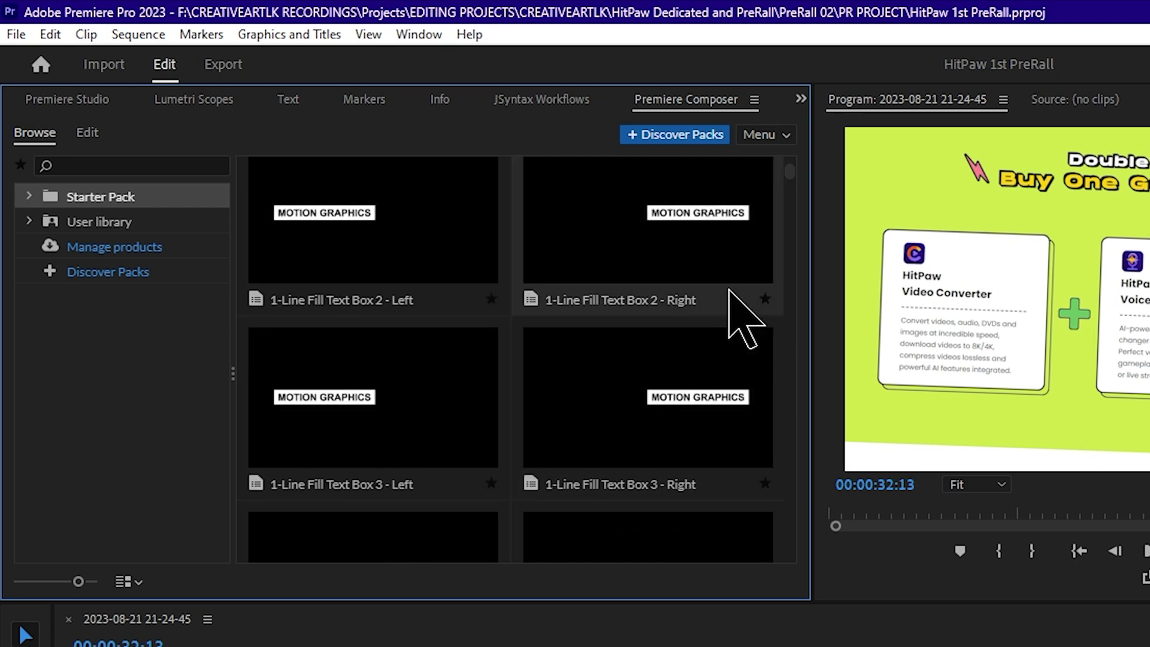
click(687, 227)
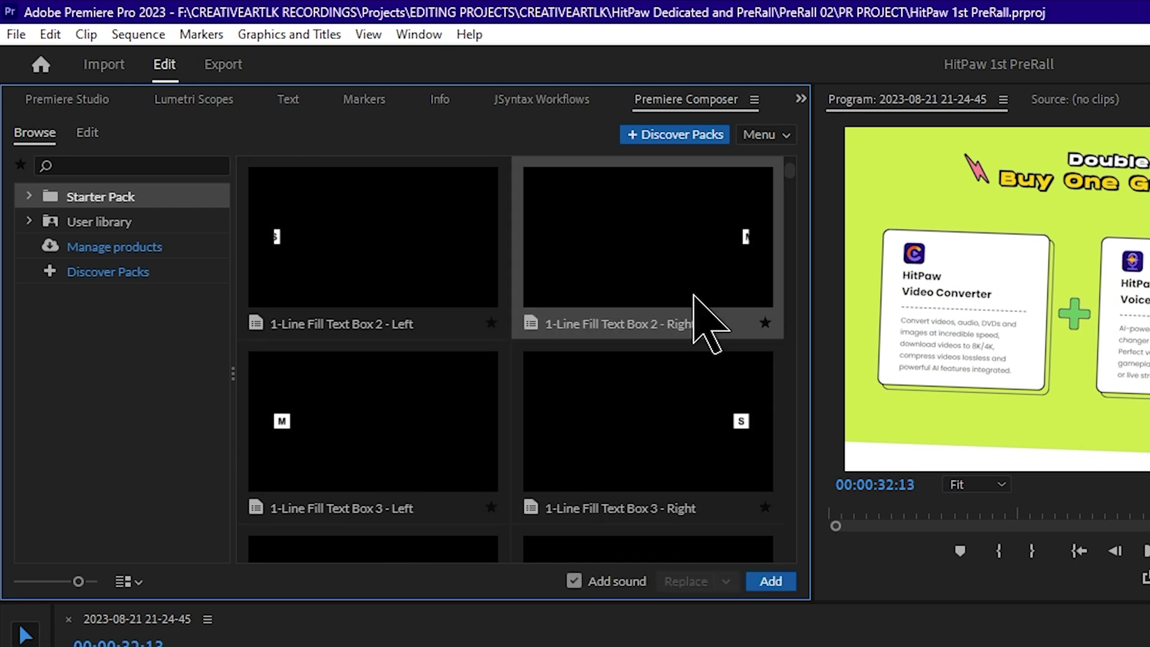
Add the text box, scrub to 00:00:33:26, and move its clip up to track V3
click(771, 582)
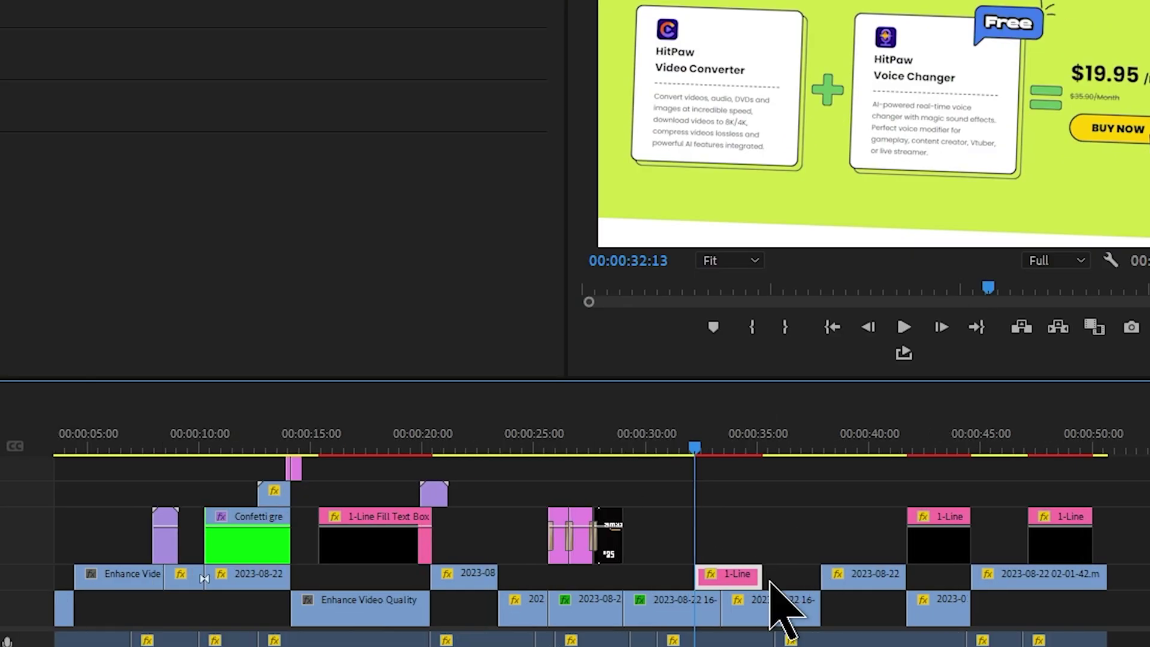
scroll(773, 599, up, 3)
click(676, 448)
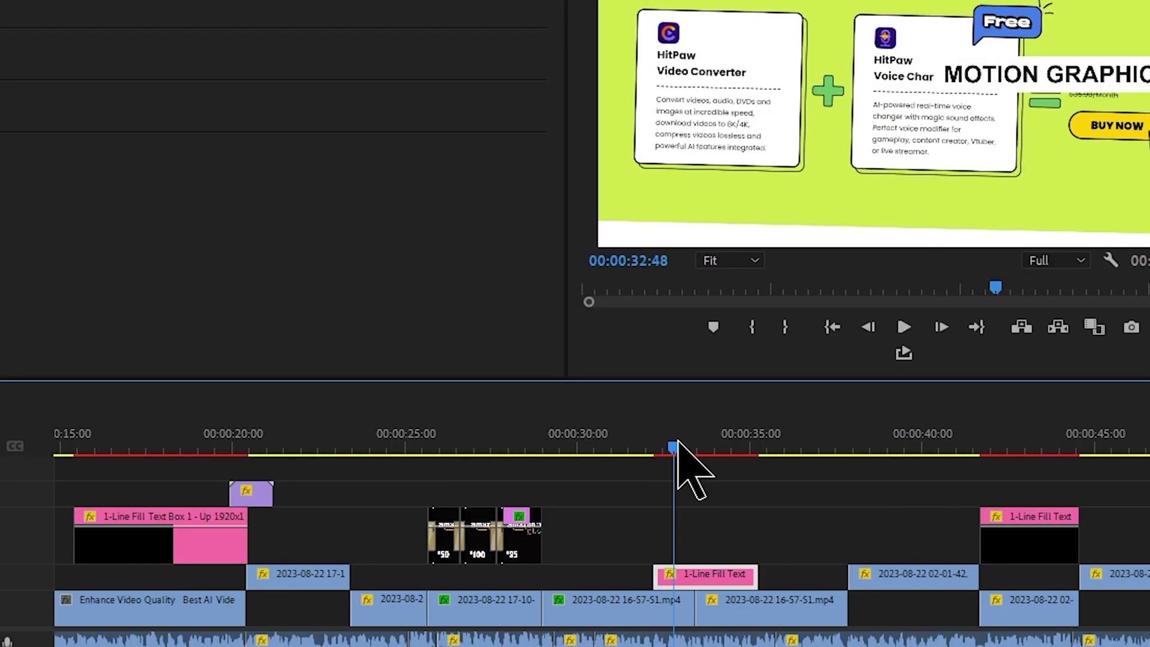
drag(676, 448, 699, 448)
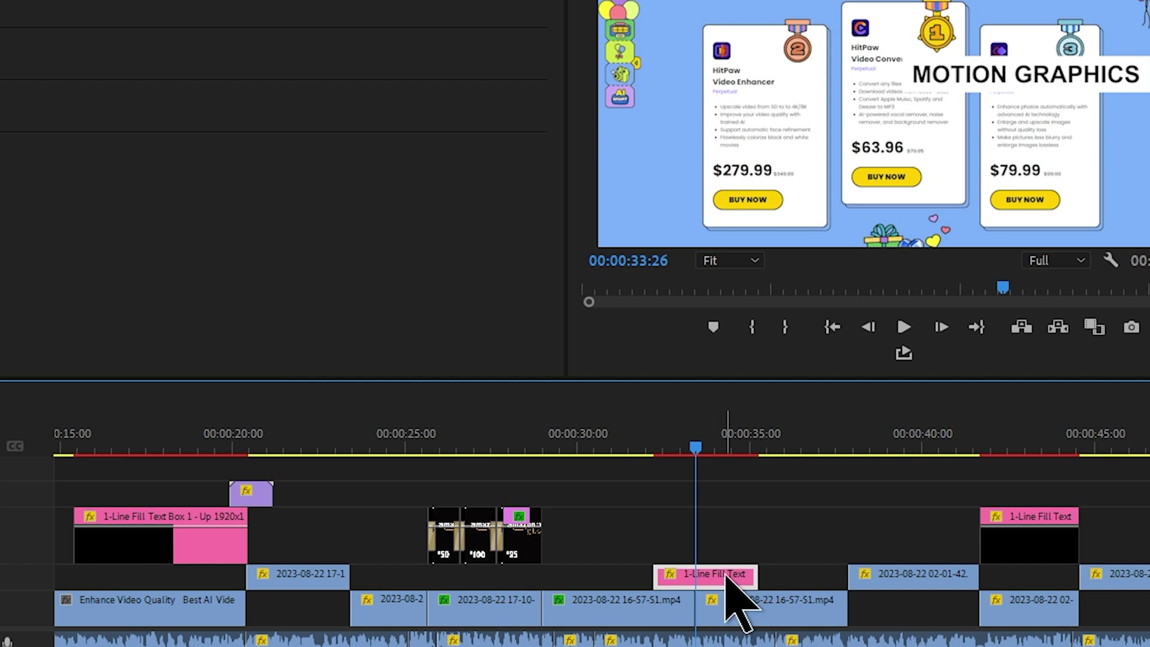
drag(729, 574, 705, 546)
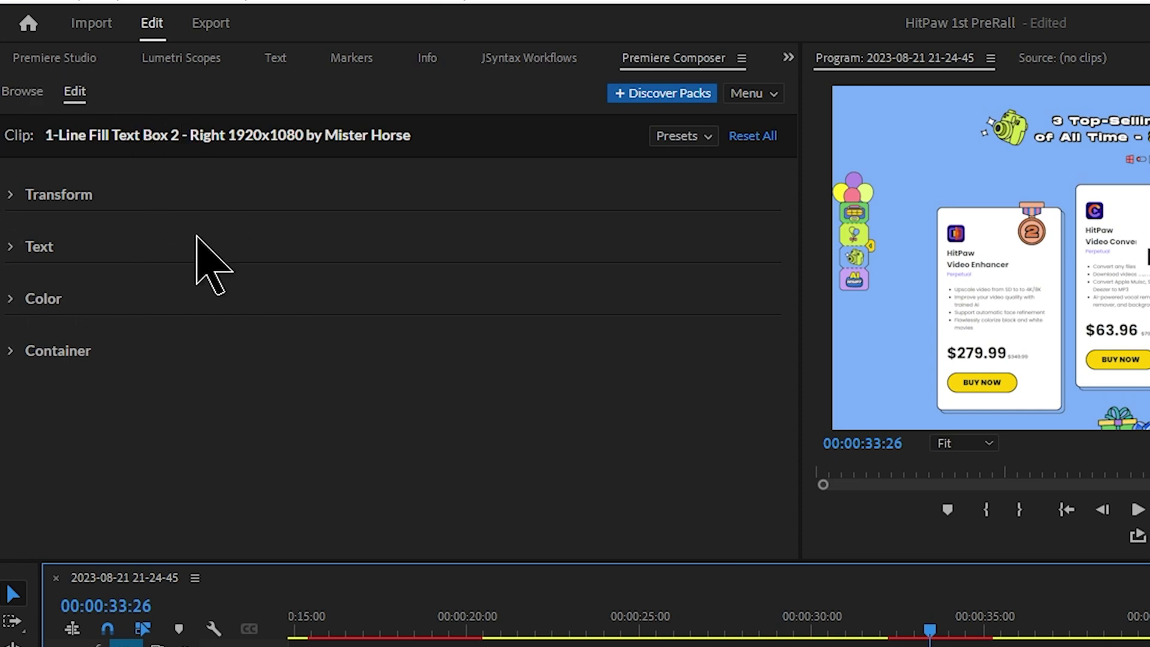
Expand the preset's text and transform settings and shift the MOTION GRAPHICS box left to x 602
click(5, 248)
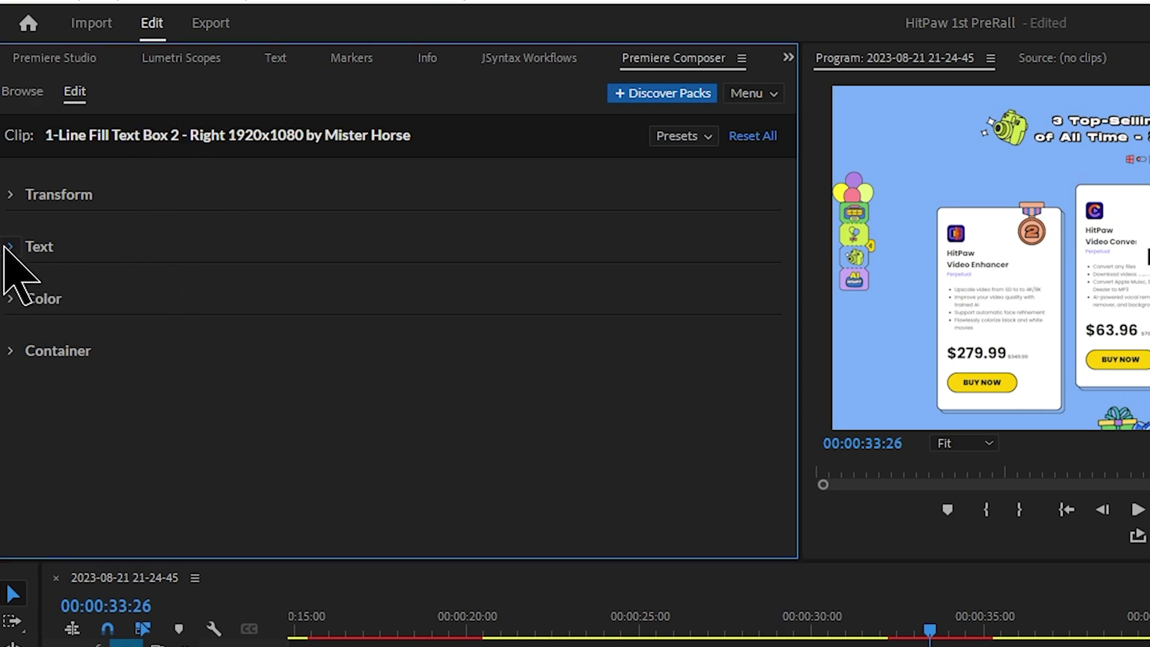
click(5, 247)
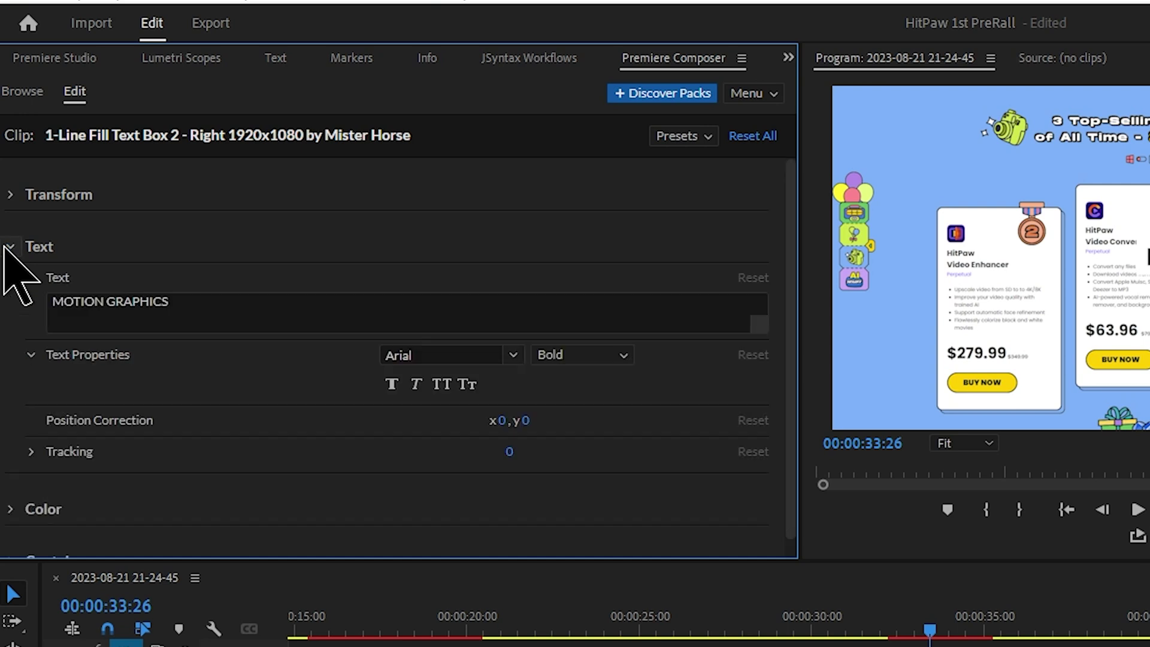
click(213, 310)
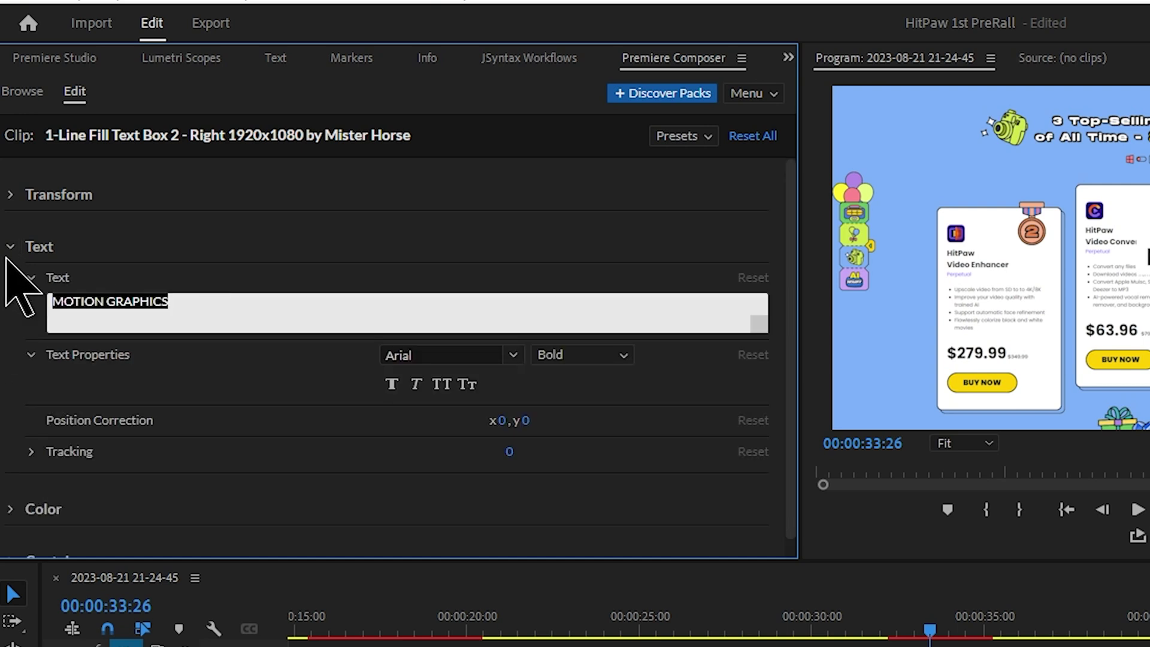
click(10, 194)
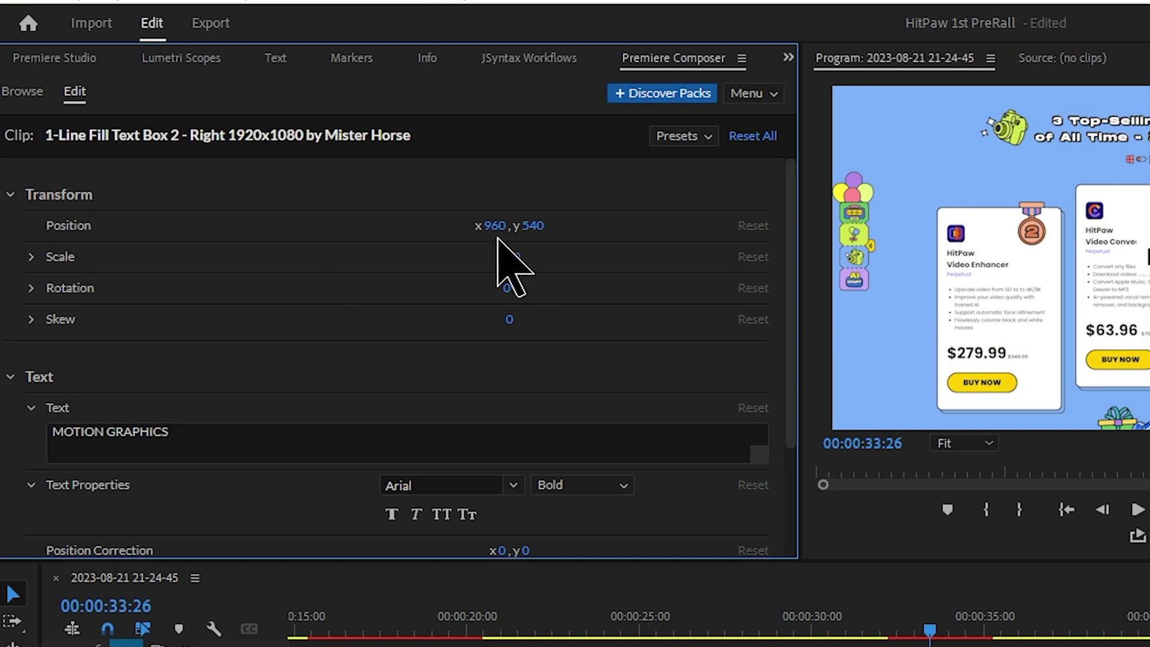
drag(488, 230, 1, 309)
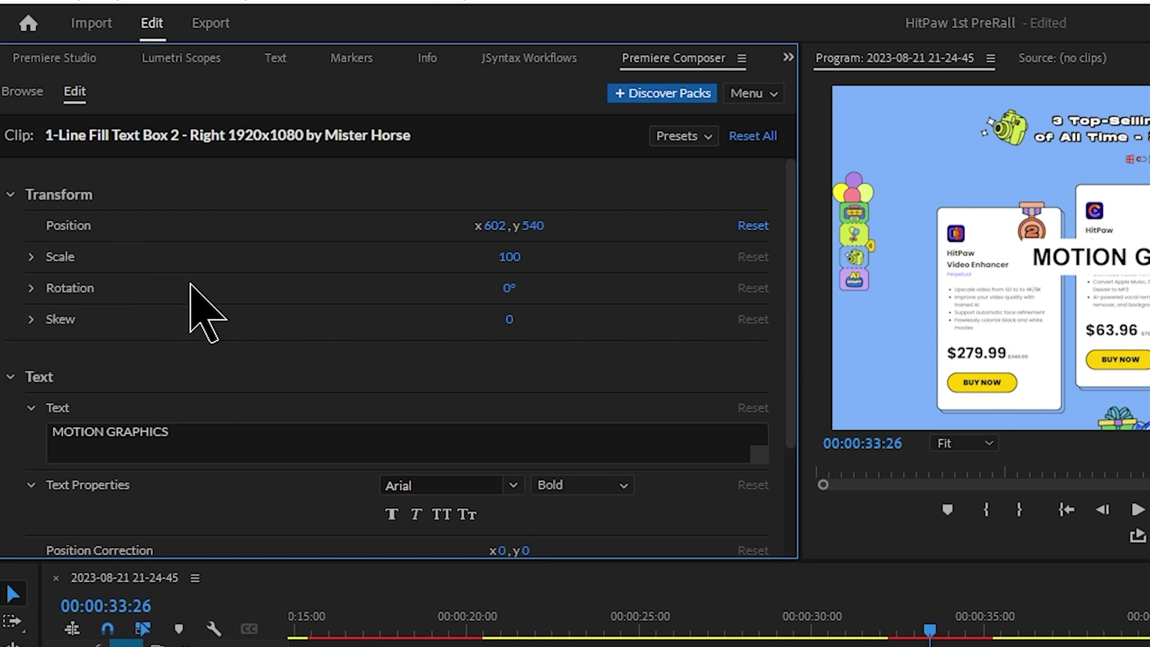
scroll(126, 272, down, 3)
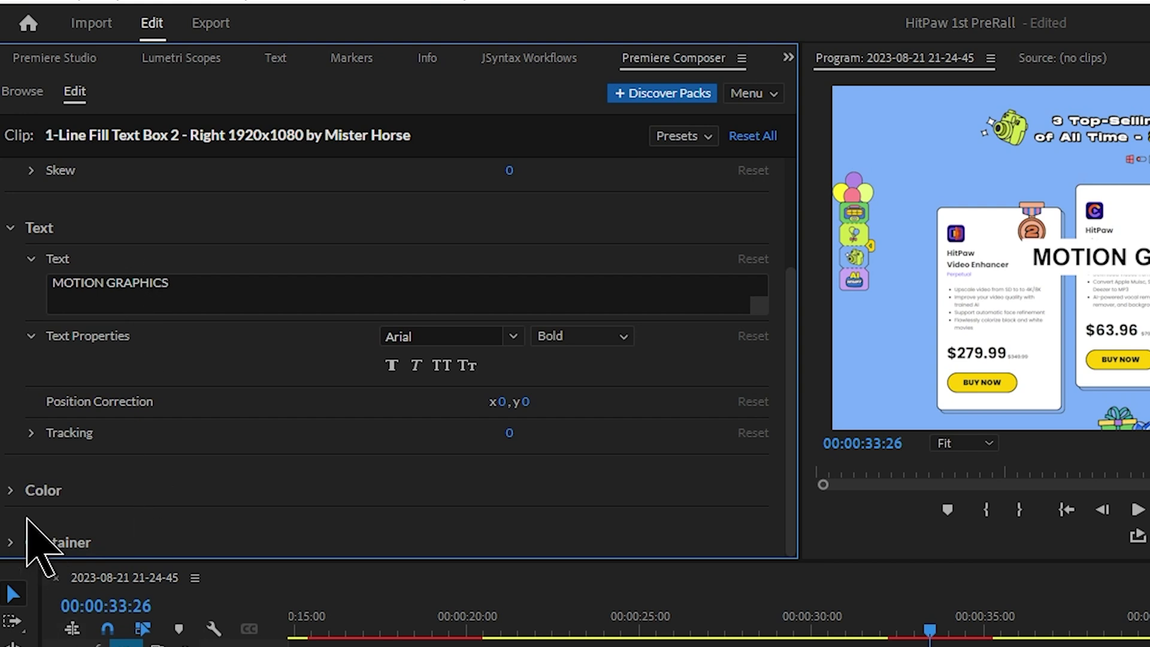
Make the box fill black and the text white, then scale it to 174 at x 261
click(12, 490)
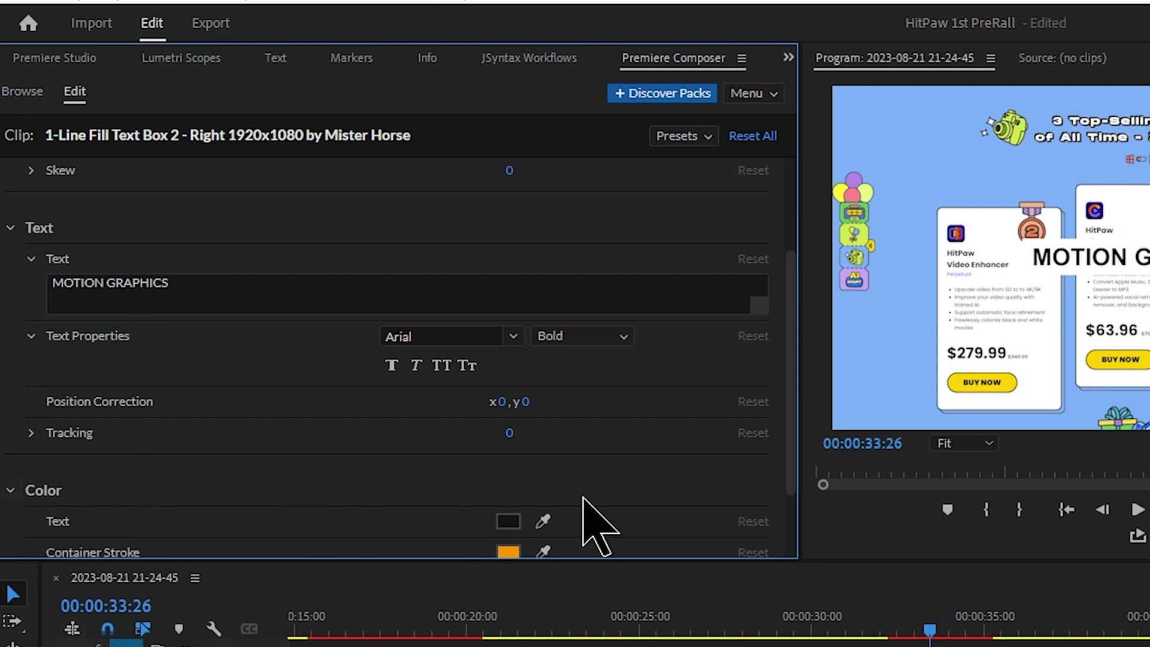
scroll(599, 509, down, 2)
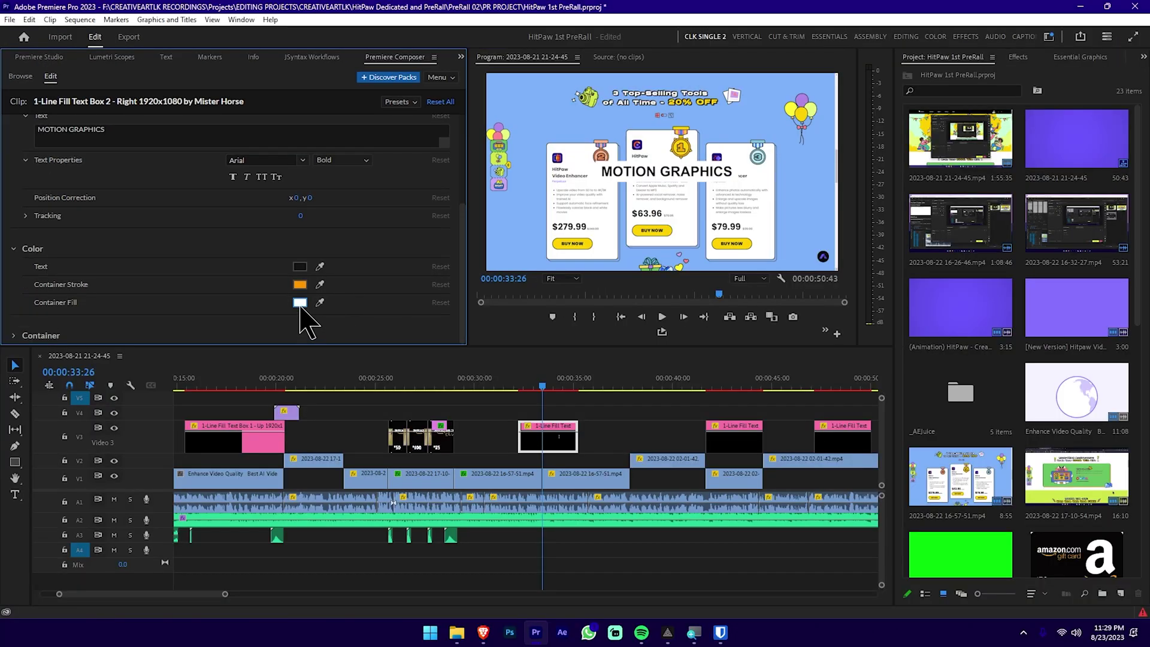
click(299, 302)
click(232, 175)
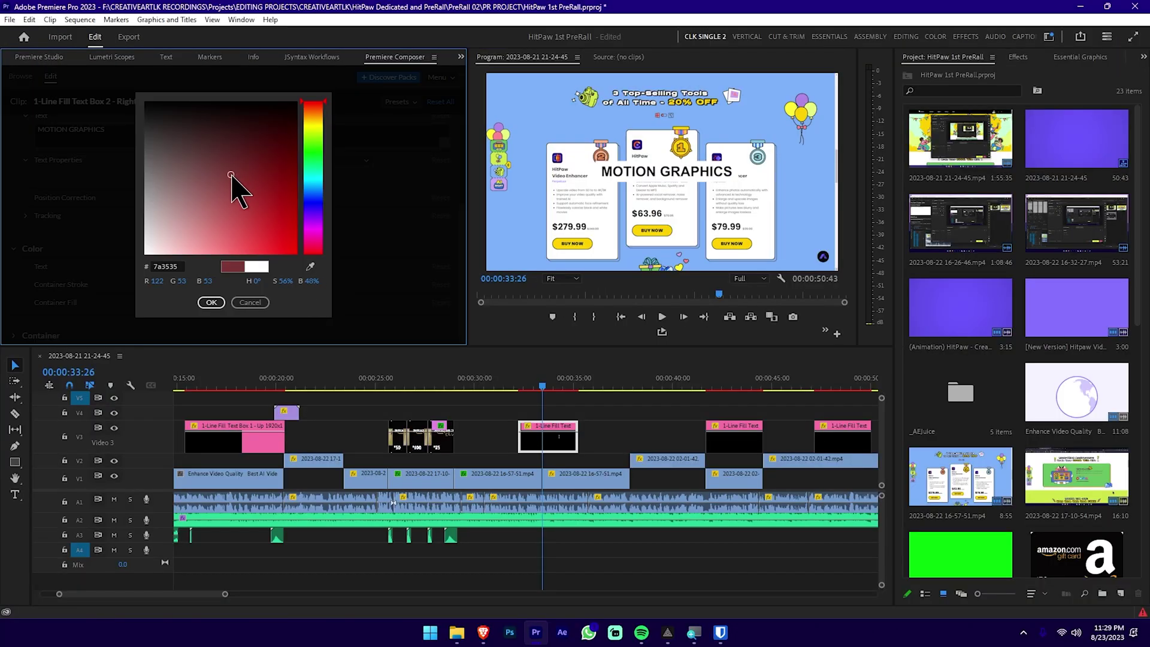
key(Return)
click(300, 269)
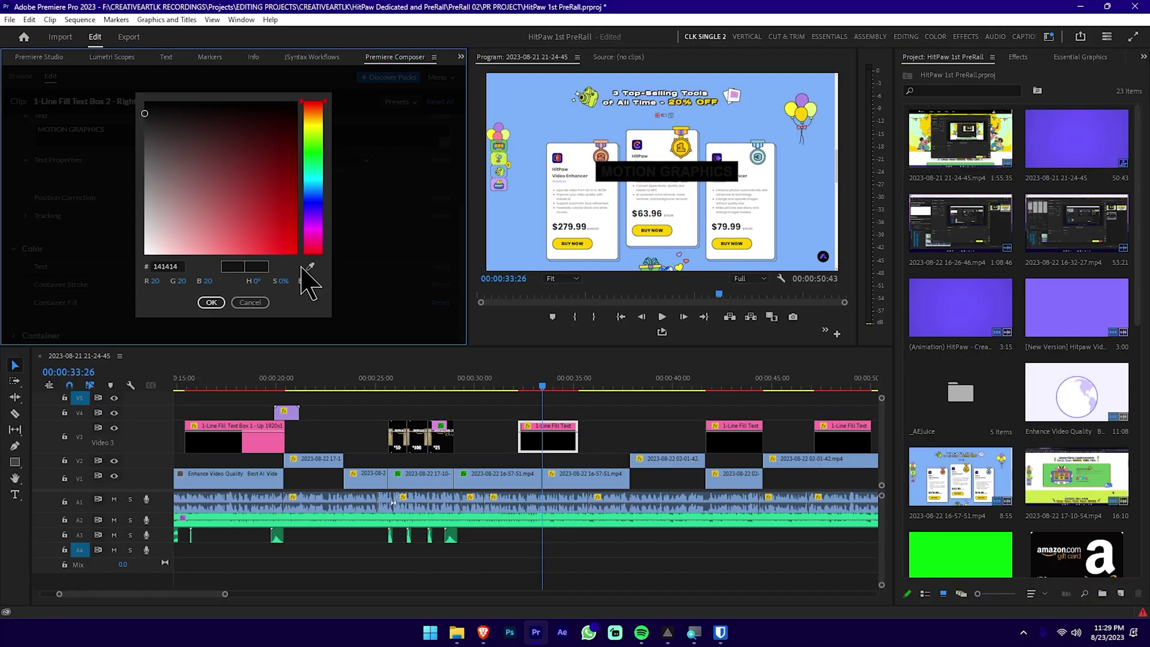
key(Return)
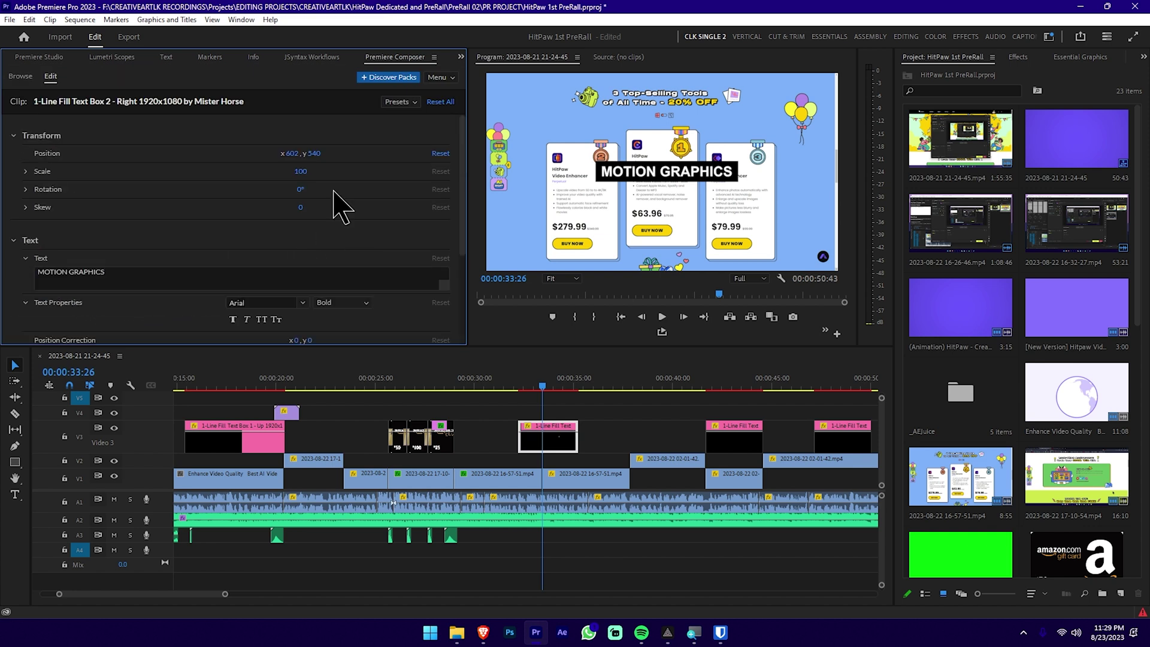
drag(326, 168, 341, 168)
drag(252, 164, 118, 186)
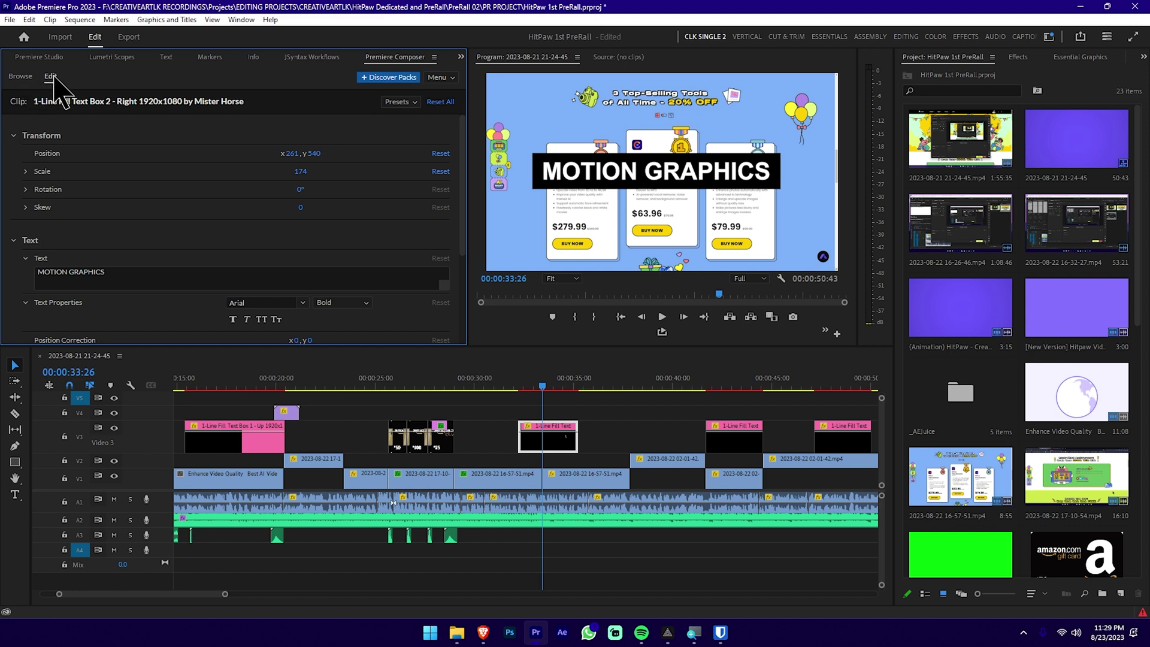
Return to Composer's preset library and scroll down to the Starter Pack transitions
click(22, 77)
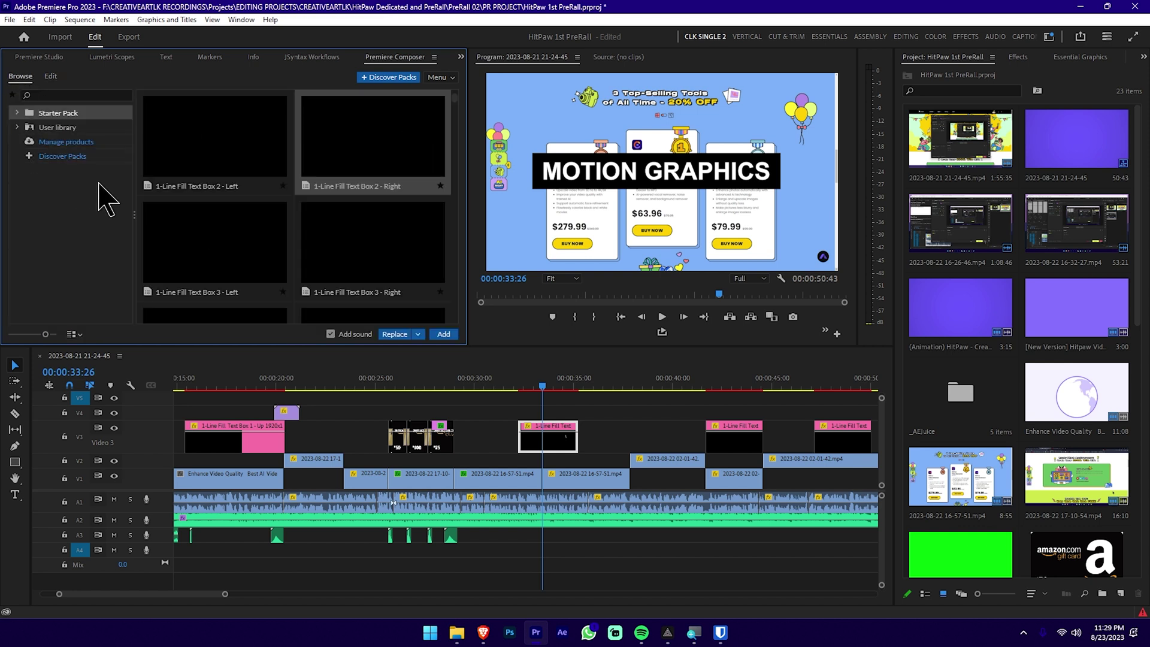
scroll(360, 244, down, 3)
scroll(376, 240, down, 10)
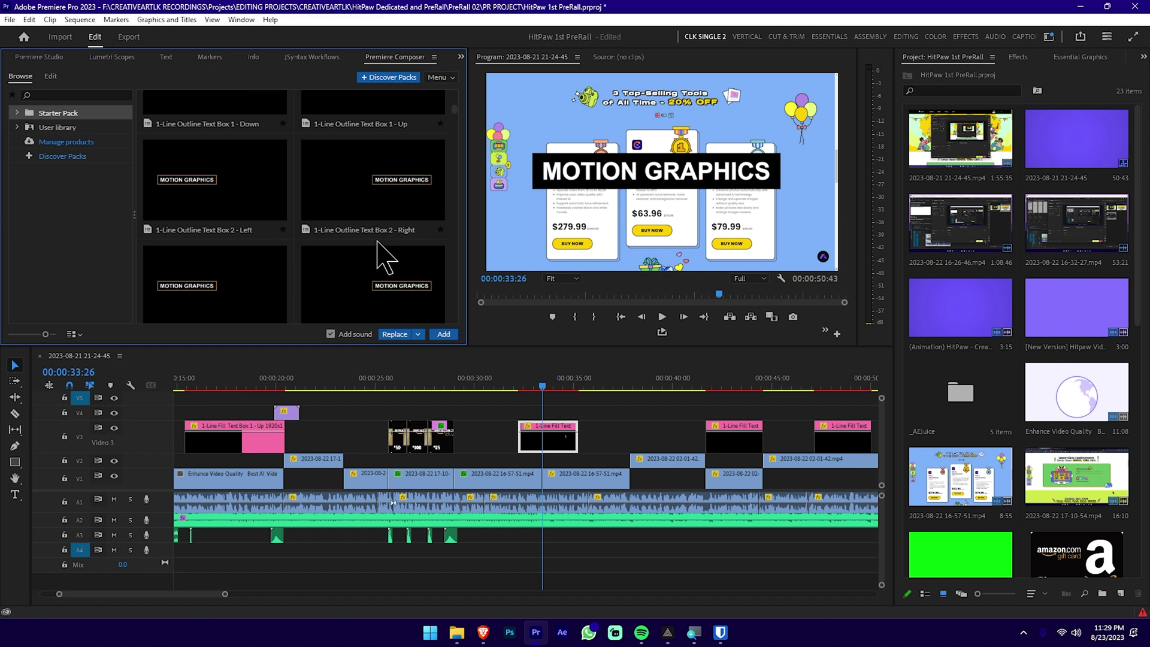
scroll(369, 244, down, 8)
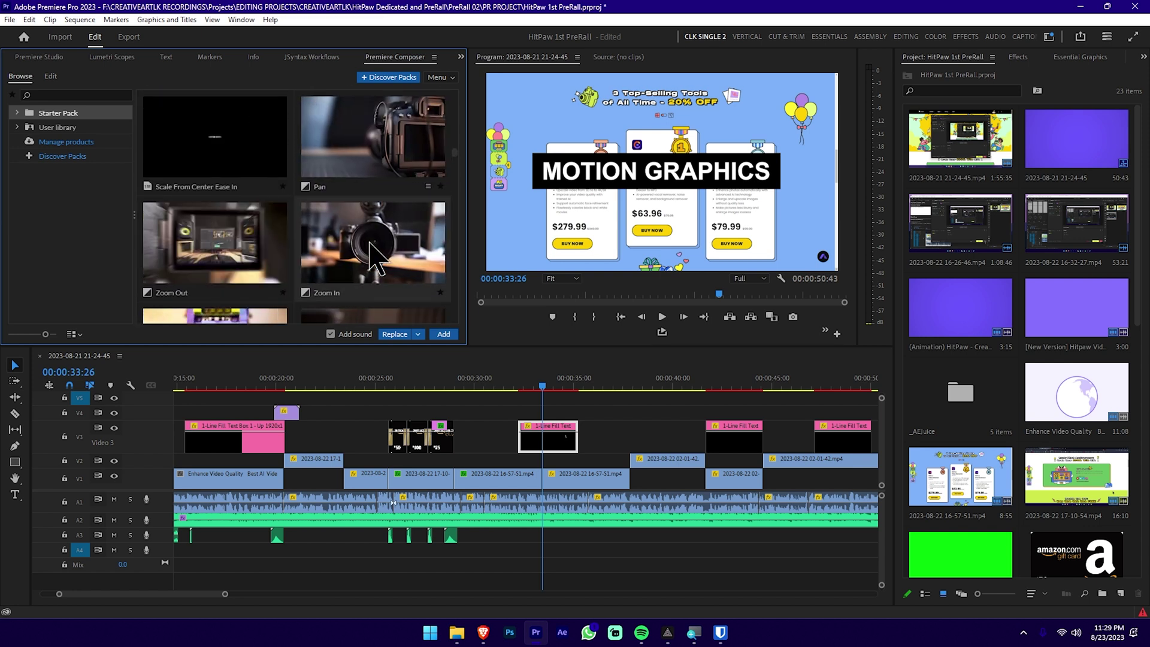
scroll(675, 470, up, 3)
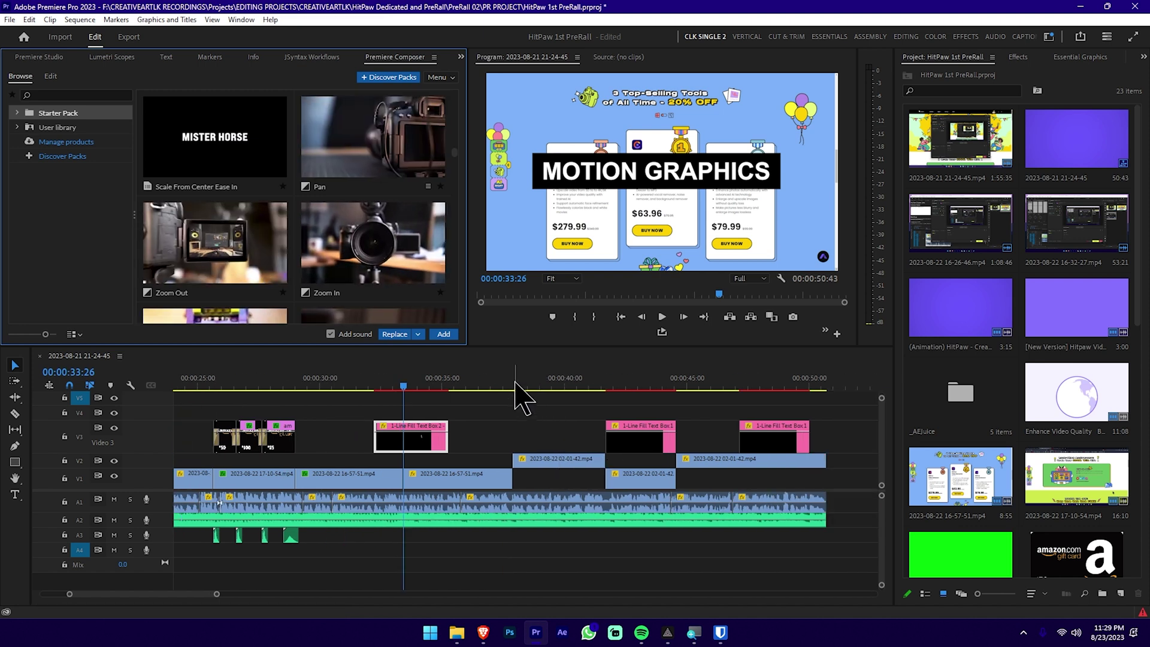
Place the playhead on the cut at 00:00:37:53 and select the Pan transition preset
click(519, 387)
drag(520, 386, 511, 384)
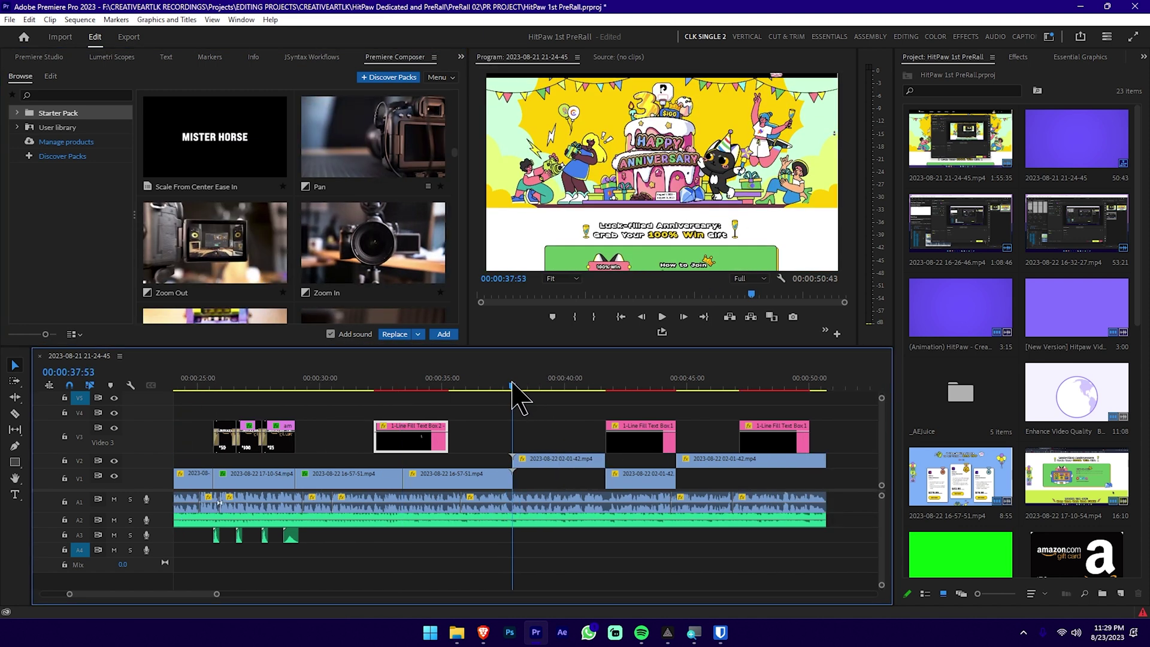
scroll(533, 449, up, 2)
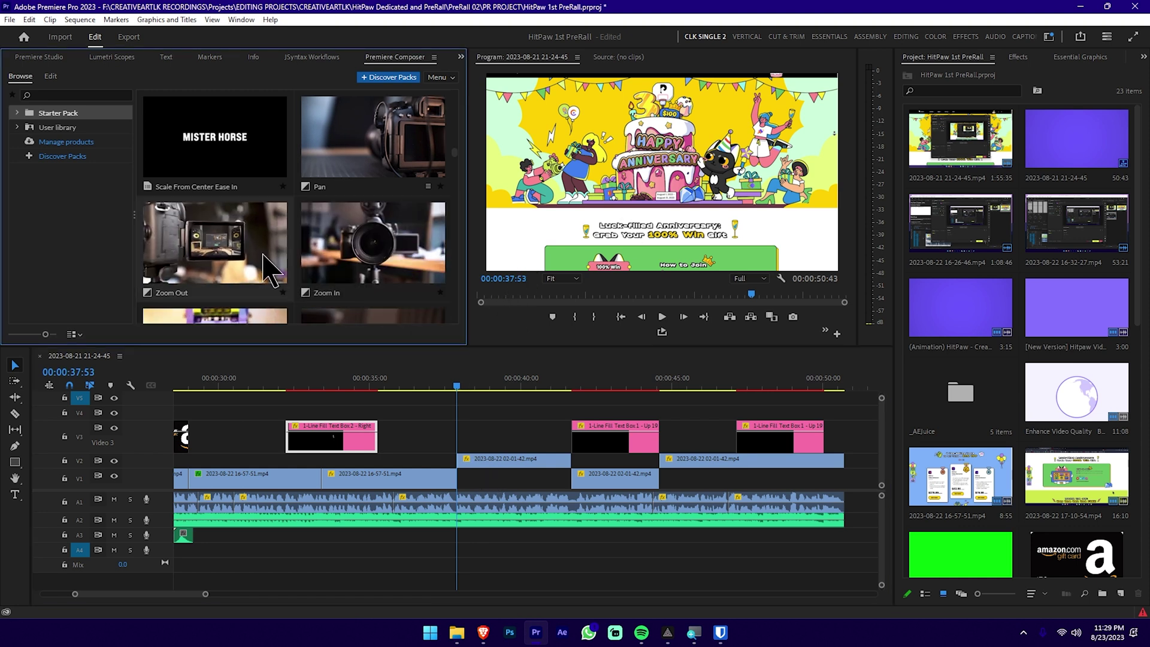
click(384, 150)
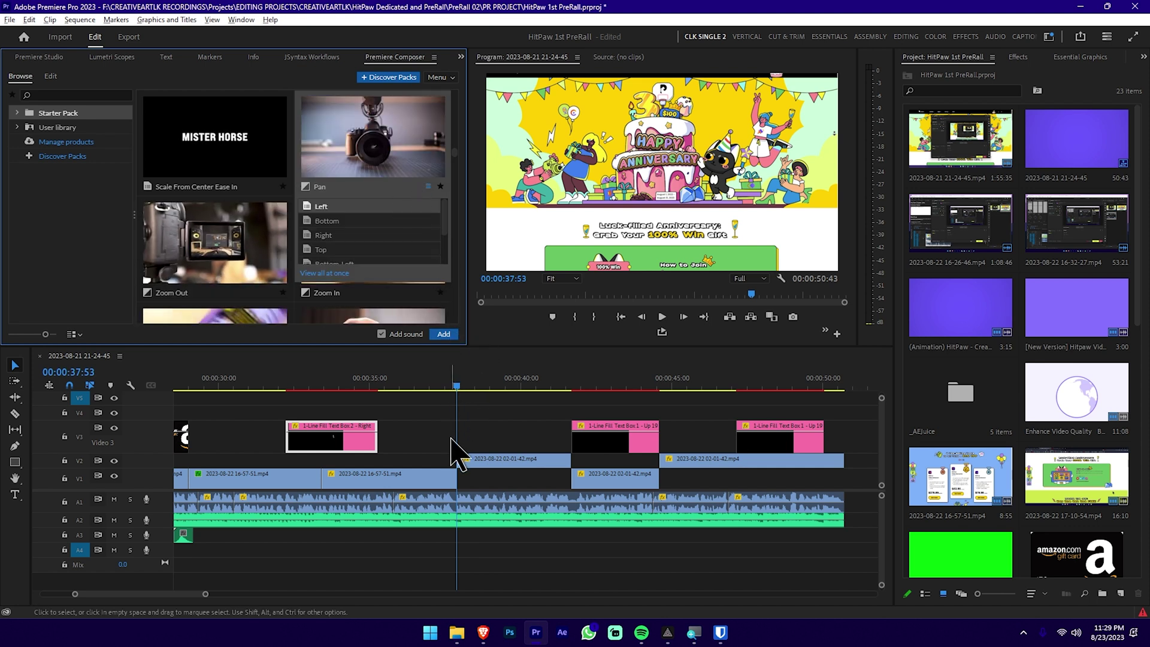
mouse_move(462, 386)
mouse_down()
mouse_move(442, 387)
mouse_move(451, 390)
mouse_up()
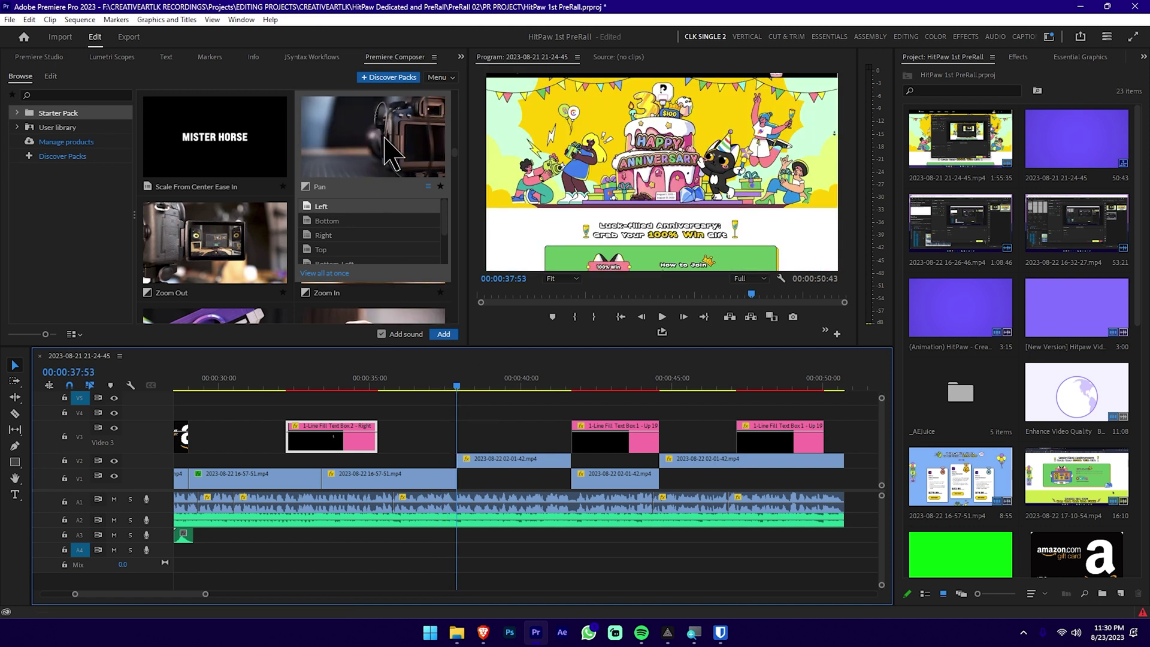
Apply the Pan transition at the 00:00:37:53 cut, then scrub and play through it
click(390, 157)
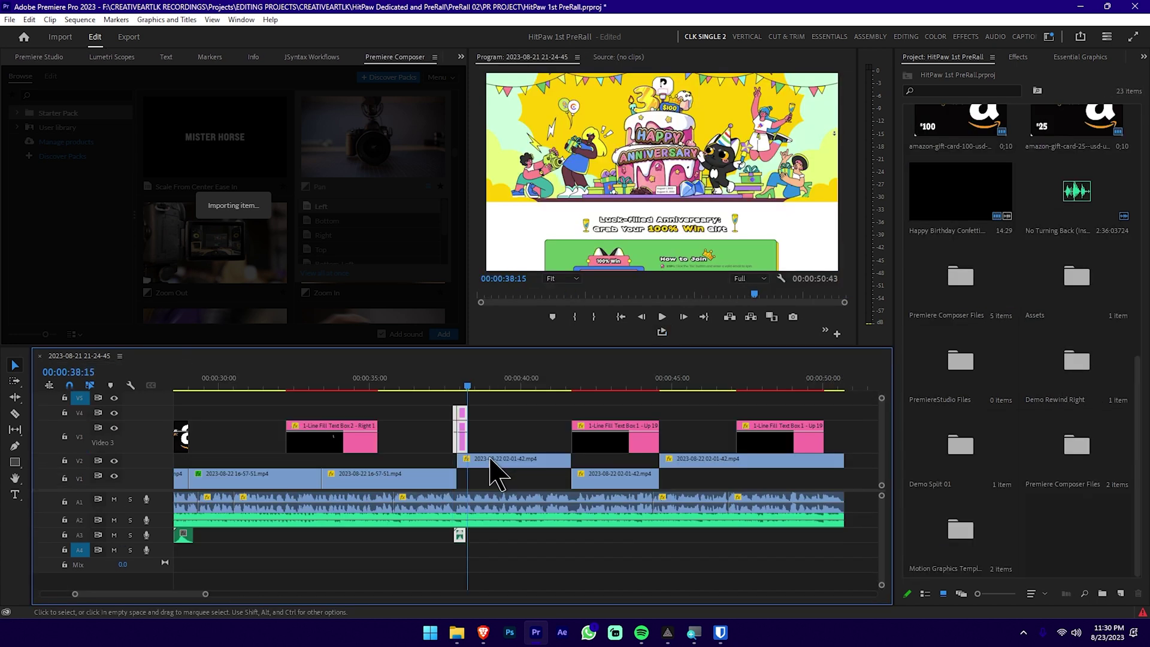
key(=)
key(=)
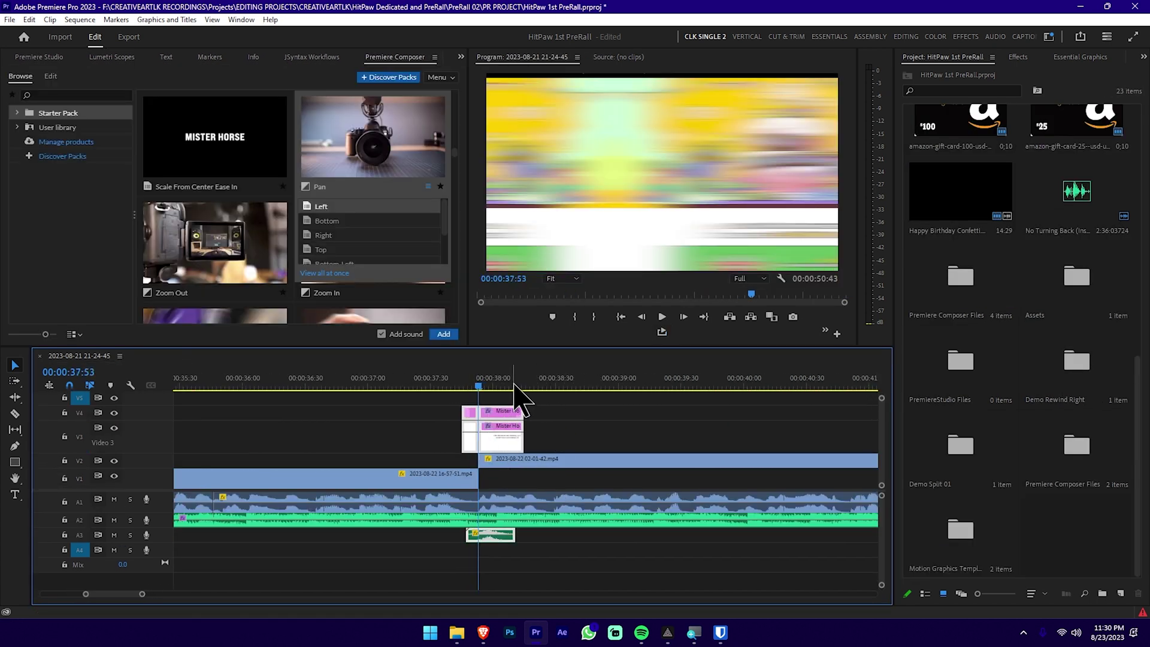
click(428, 387)
drag(473, 387, 418, 387)
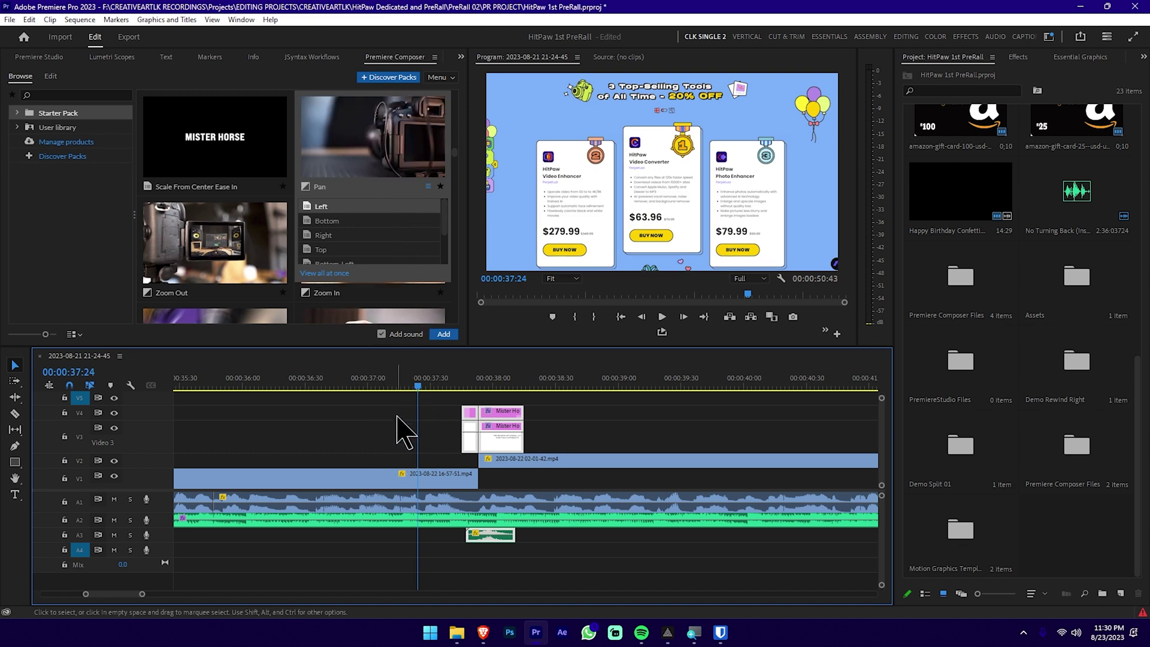
click(483, 386)
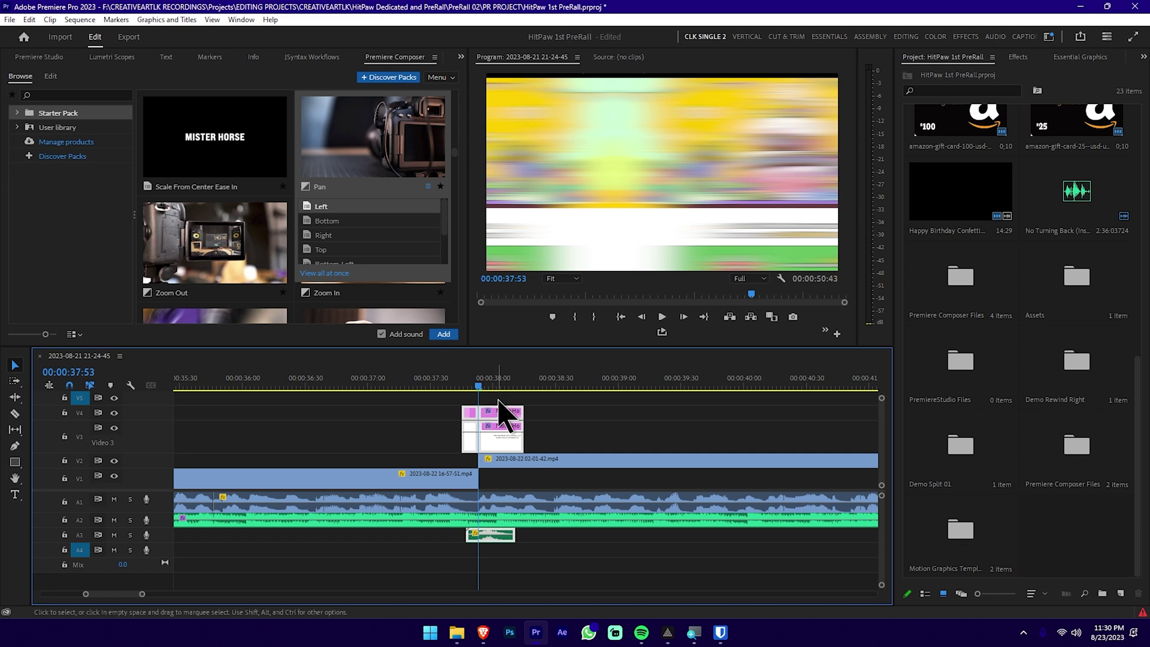
key(=)
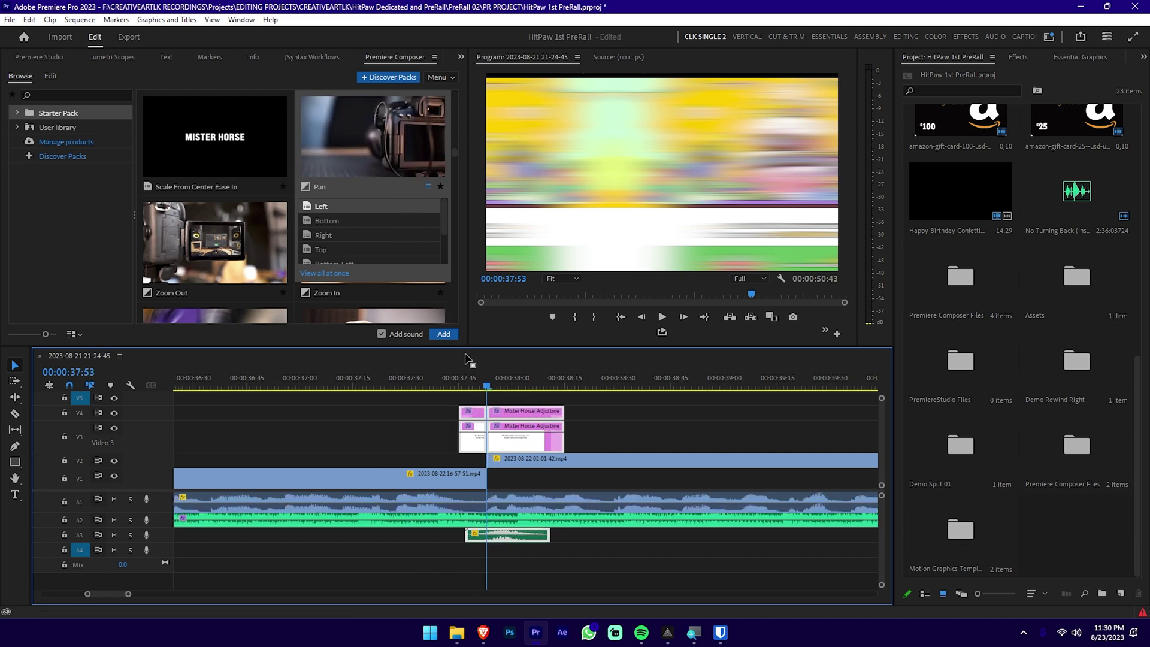
key(space)
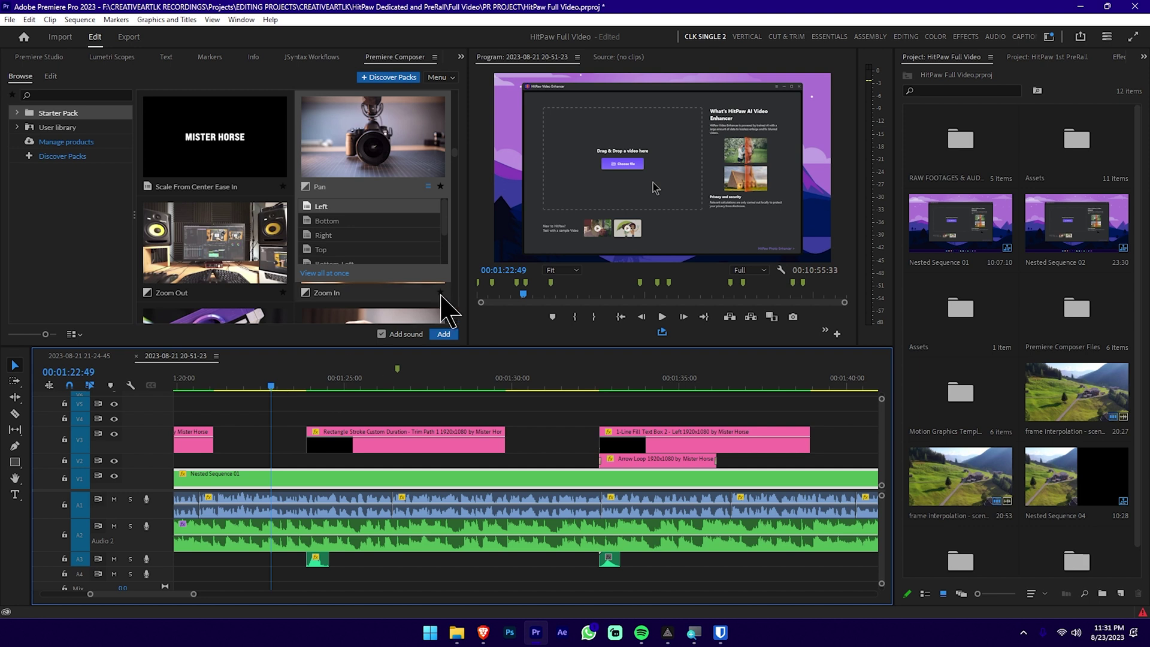
Preview the sequence in a maximized Program Monitor, then restore the layout and stop playback
key(grave)
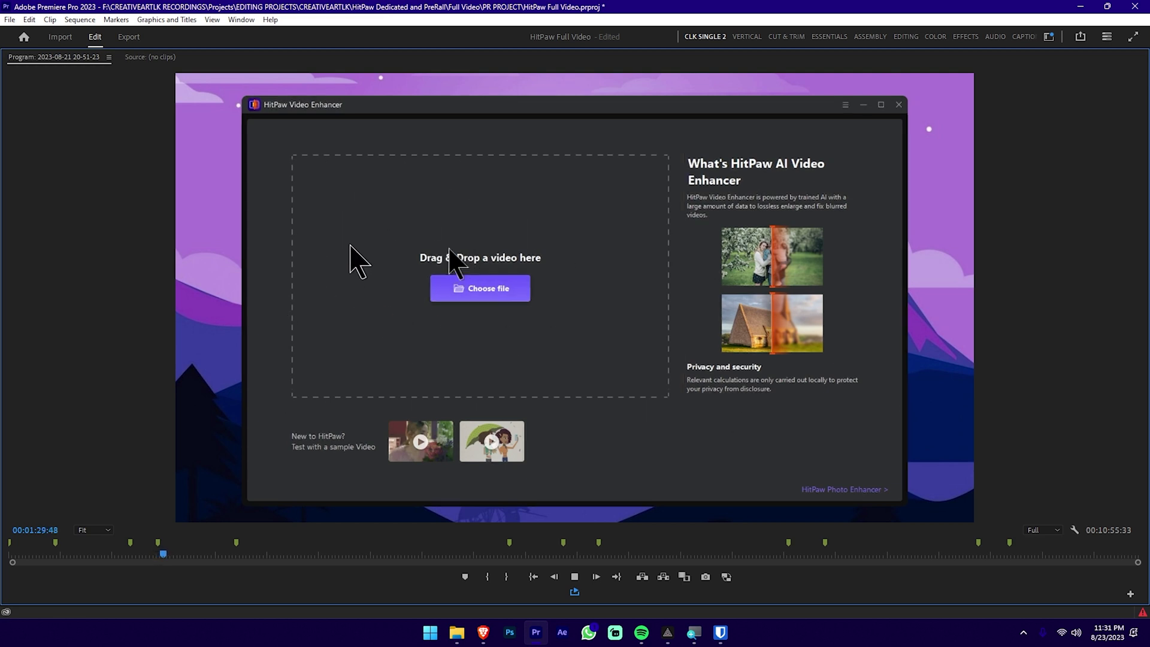
key(grave)
key(space)
Delete the Rectangle Stroke Custom Duration clip from track V3
scroll(563, 482, down, 3)
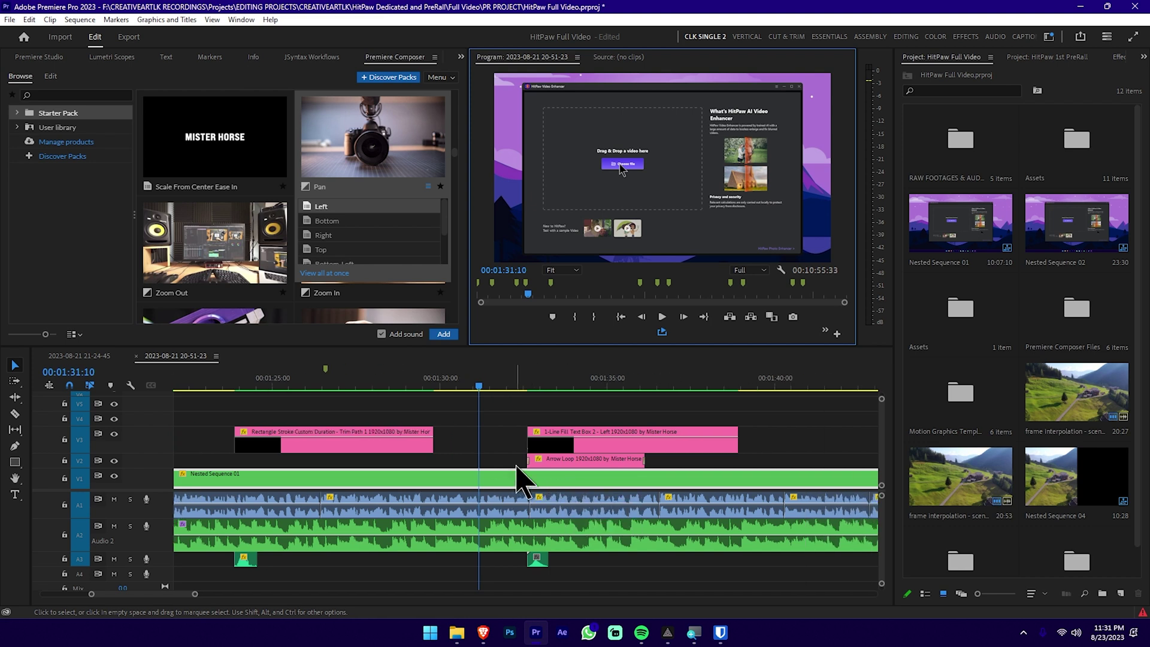
scroll(467, 467, up, 7)
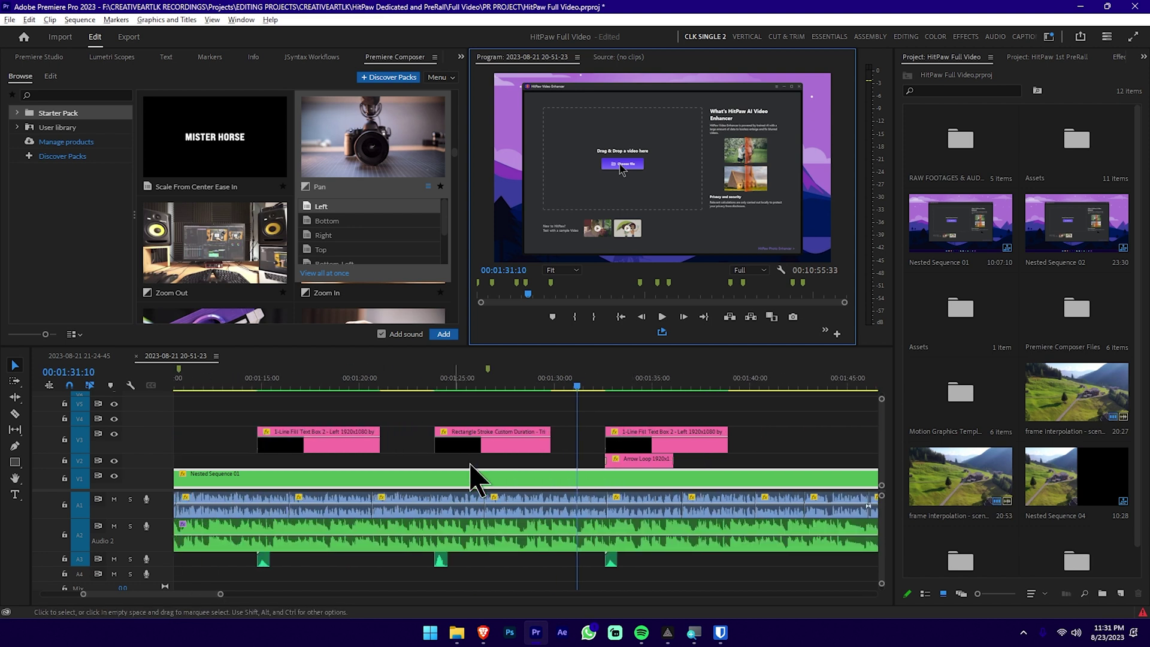
click(539, 441)
click(457, 384)
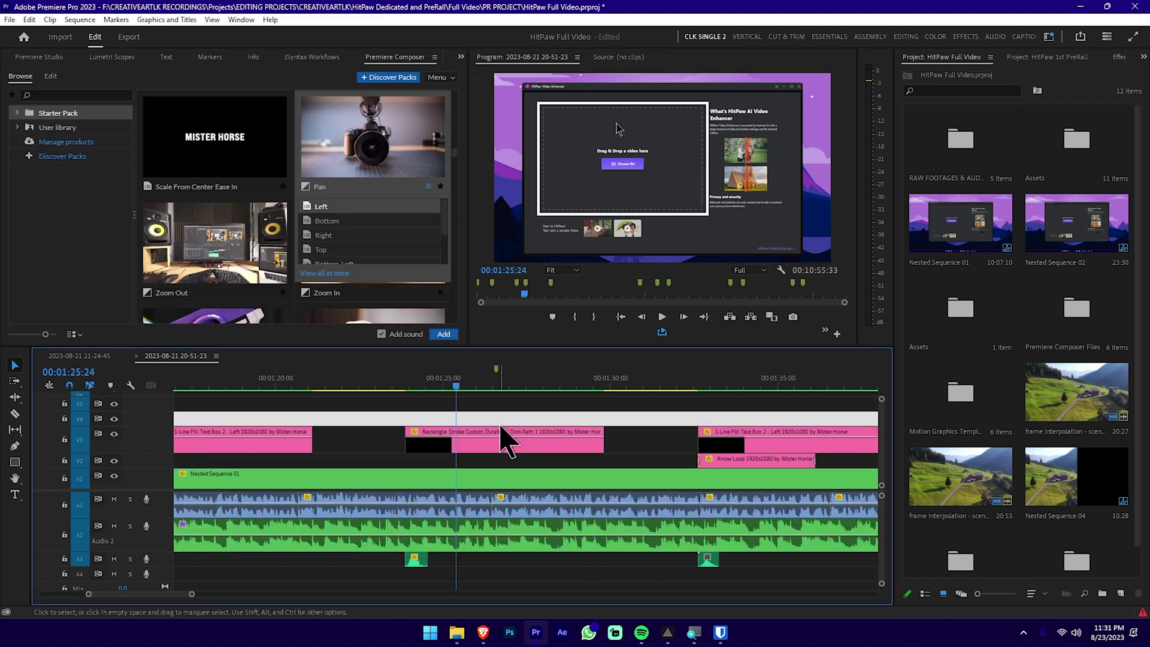
key(Delete)
Put the playhead at 00:01:23:51 and scroll Premiere Composer to Rectangle Stroke Custom Duration
click(408, 384)
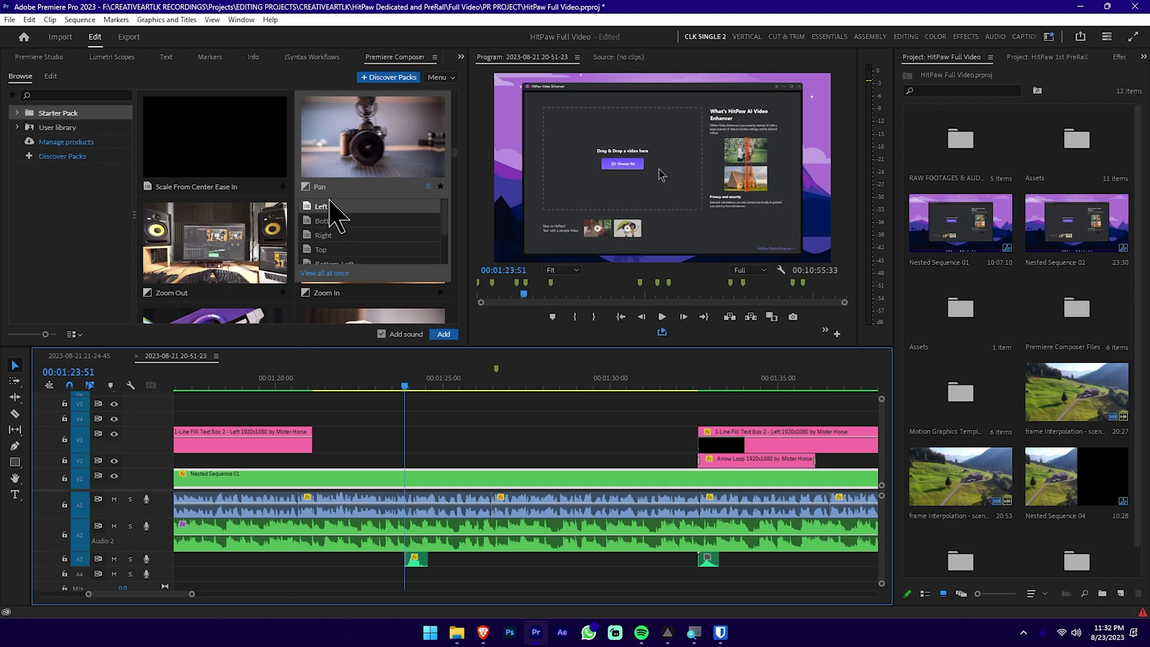
scroll(351, 201, down, 5)
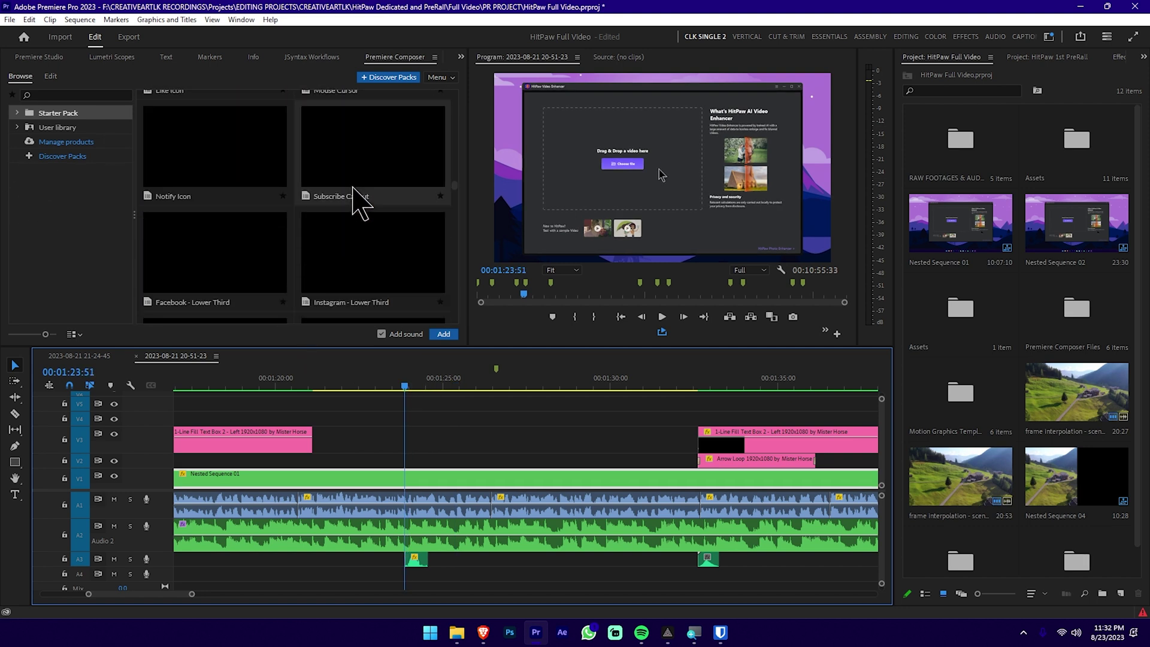
scroll(226, 184, down, 5)
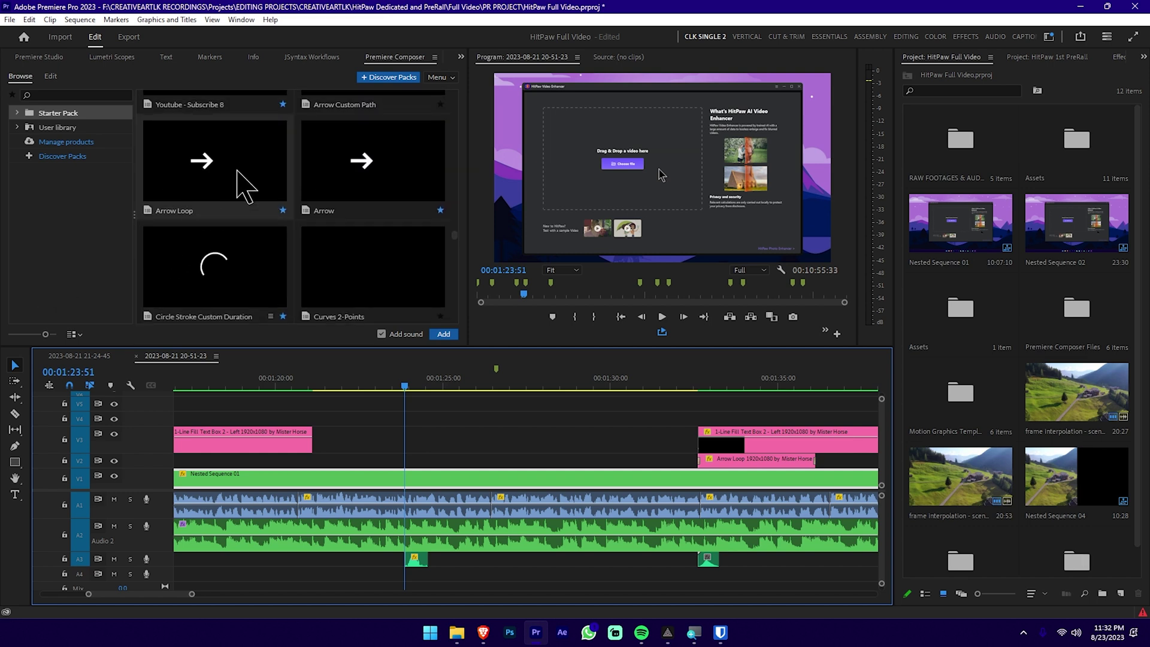
scroll(336, 186, up, 10)
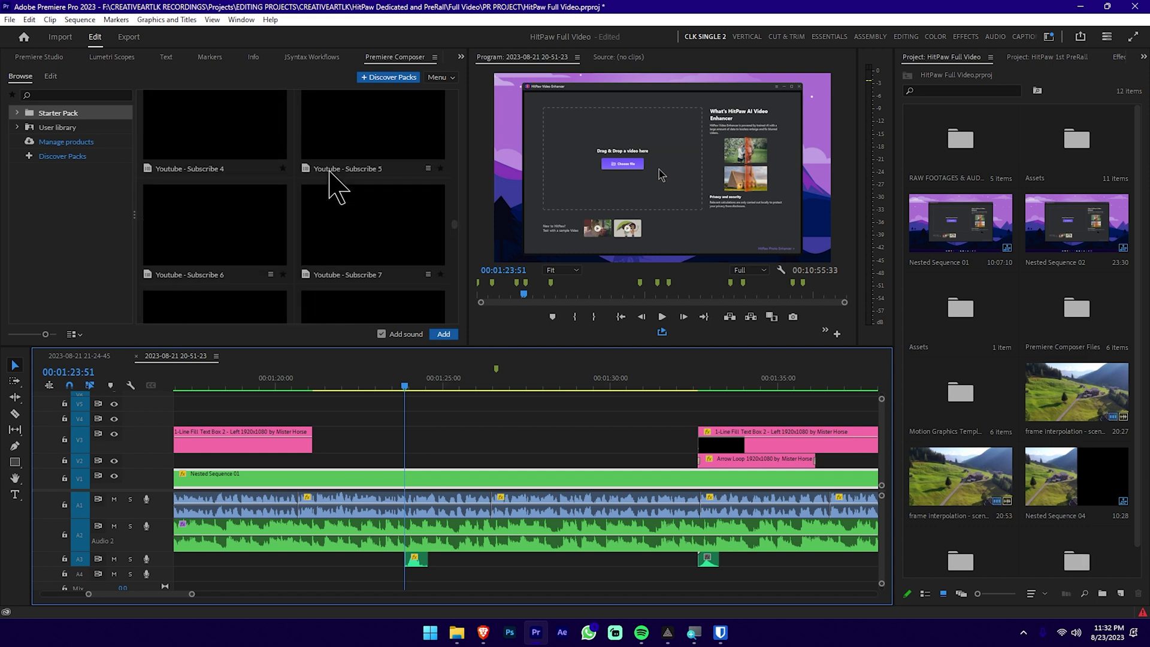
scroll(336, 188, down, 10)
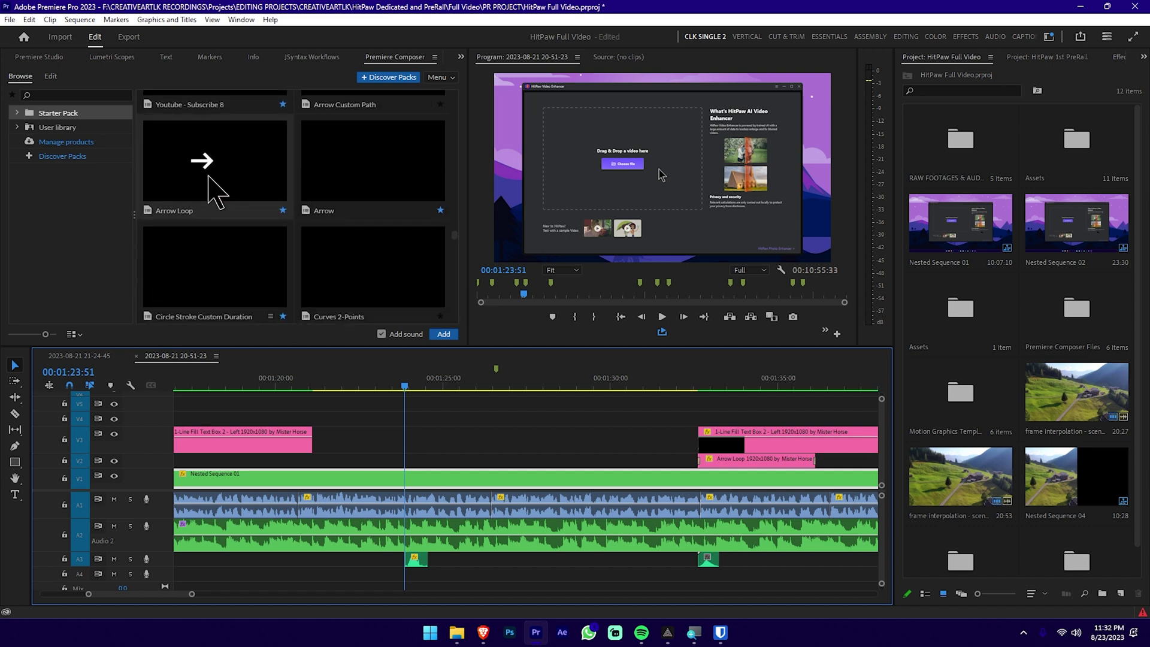
scroll(334, 183, down, 1)
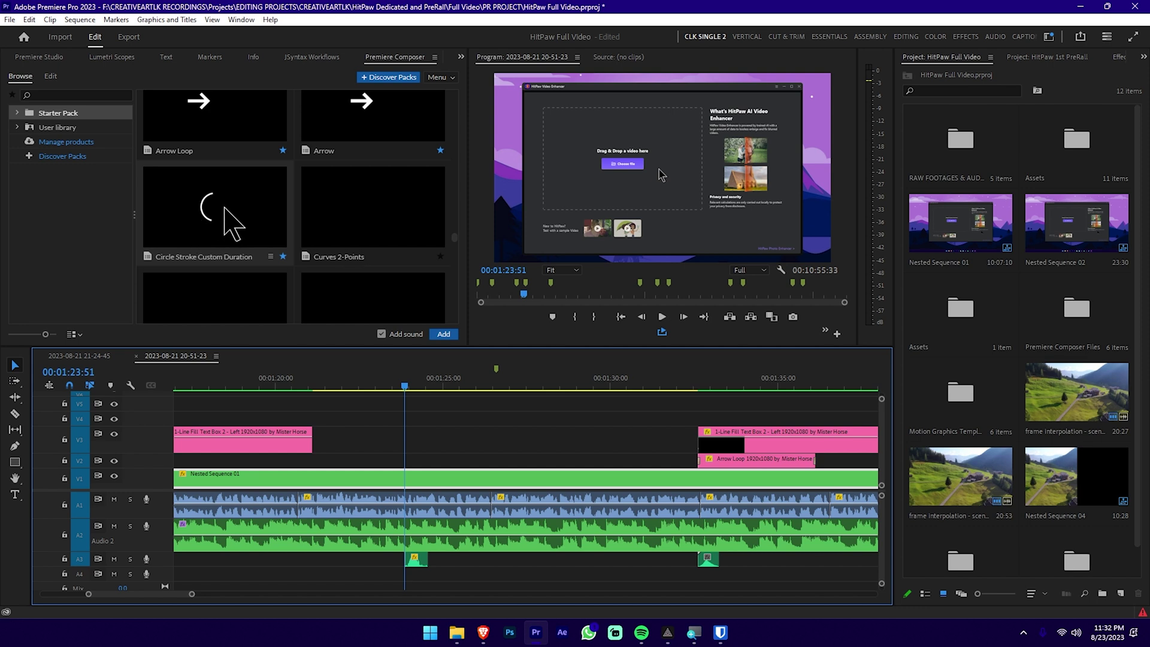
scroll(233, 228, down, 2)
scroll(233, 233, up, 2)
scroll(234, 239, down, 2)
scroll(226, 225, down, 2)
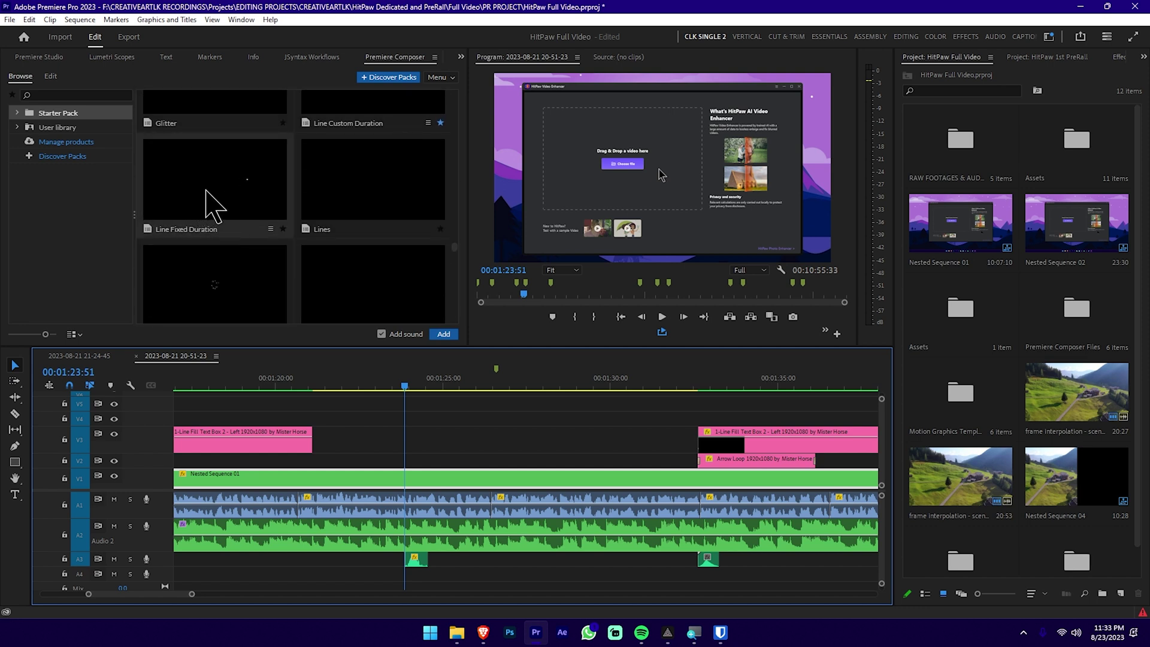
scroll(282, 209, up, 2)
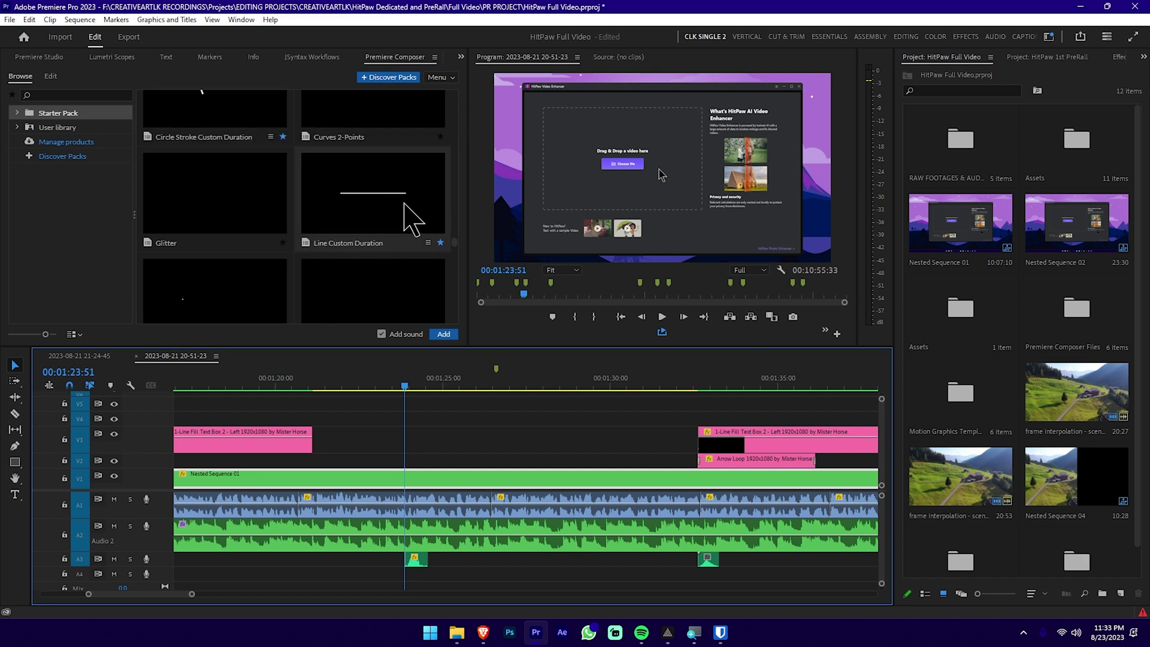
scroll(231, 243, down, 5)
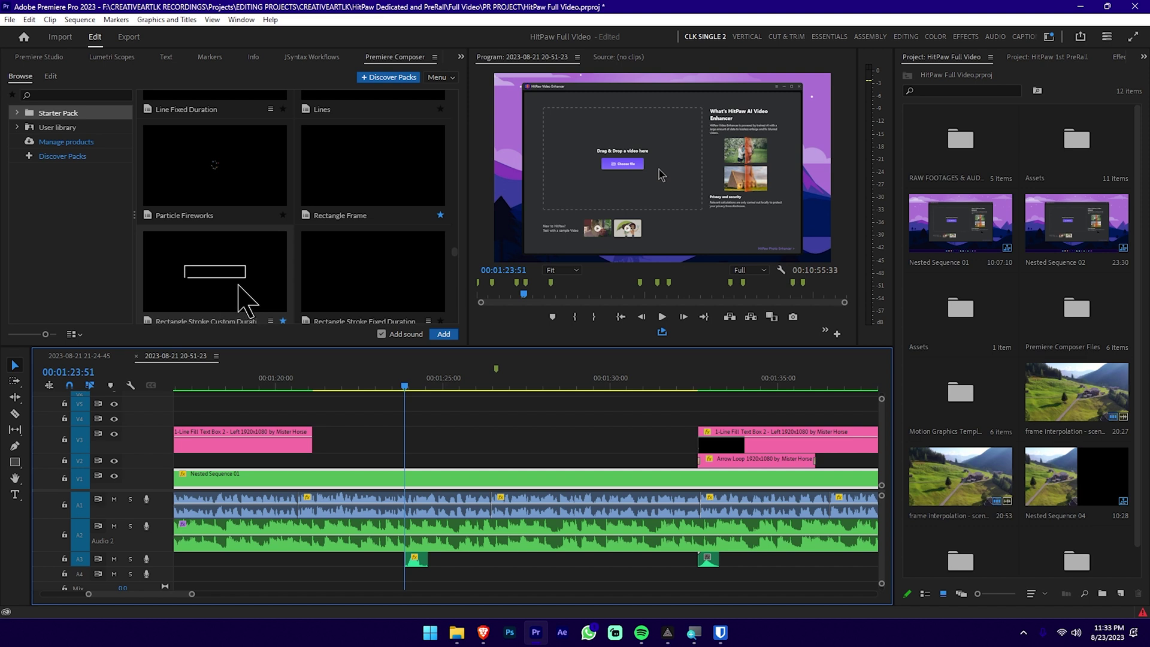
Place the Rectangle Stroke Custom Duration preset on V2 at the playhead and scrub to see it
mouse_move(239, 285)
mouse_down()
mouse_move(316, 378)
mouse_move(462, 423)
mouse_up()
drag(407, 387, 430, 386)
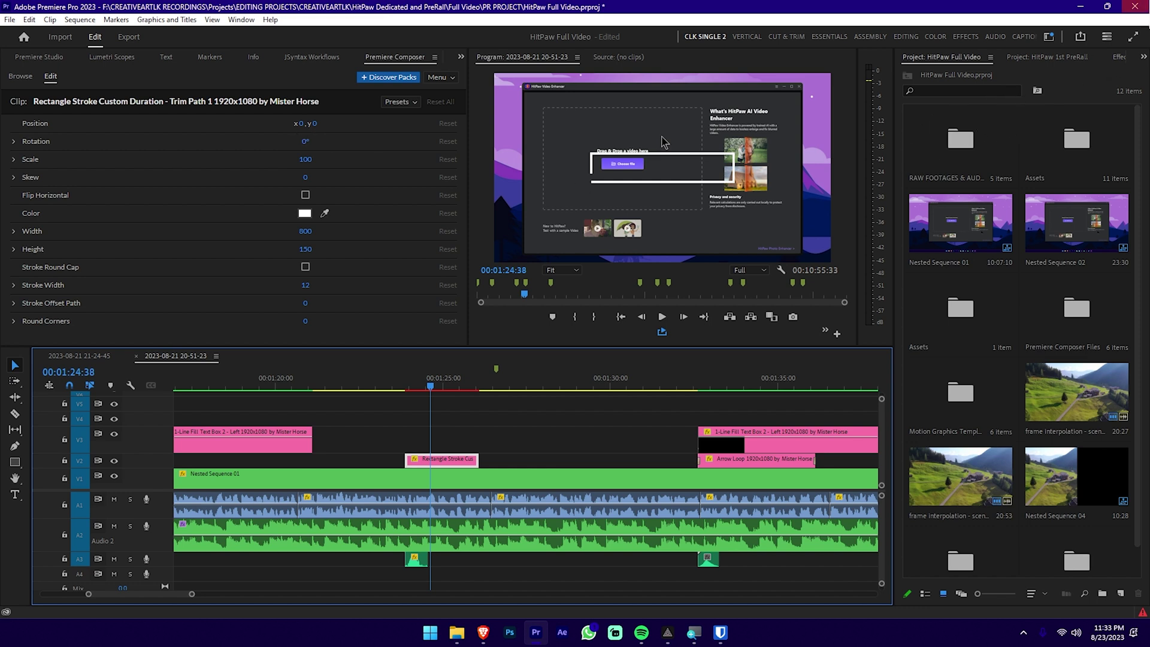
scroll(1069, 57, down, 3)
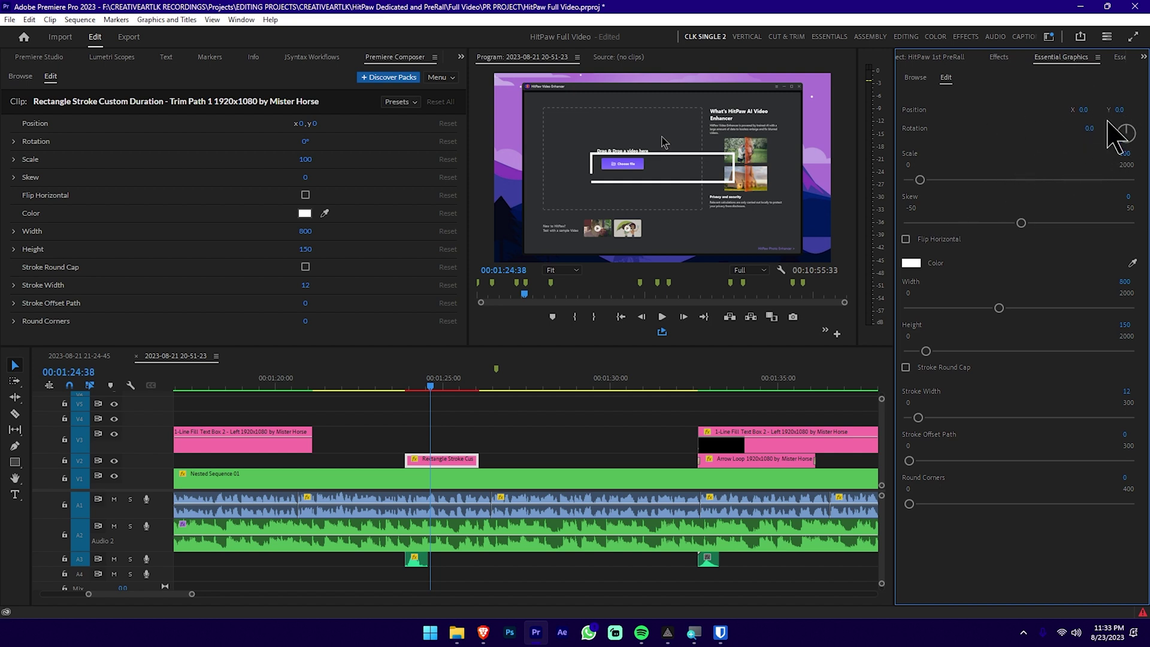
Set the rectangle's position to -176, -277, width 899 and height 614
drag(1084, 109, 952, 110)
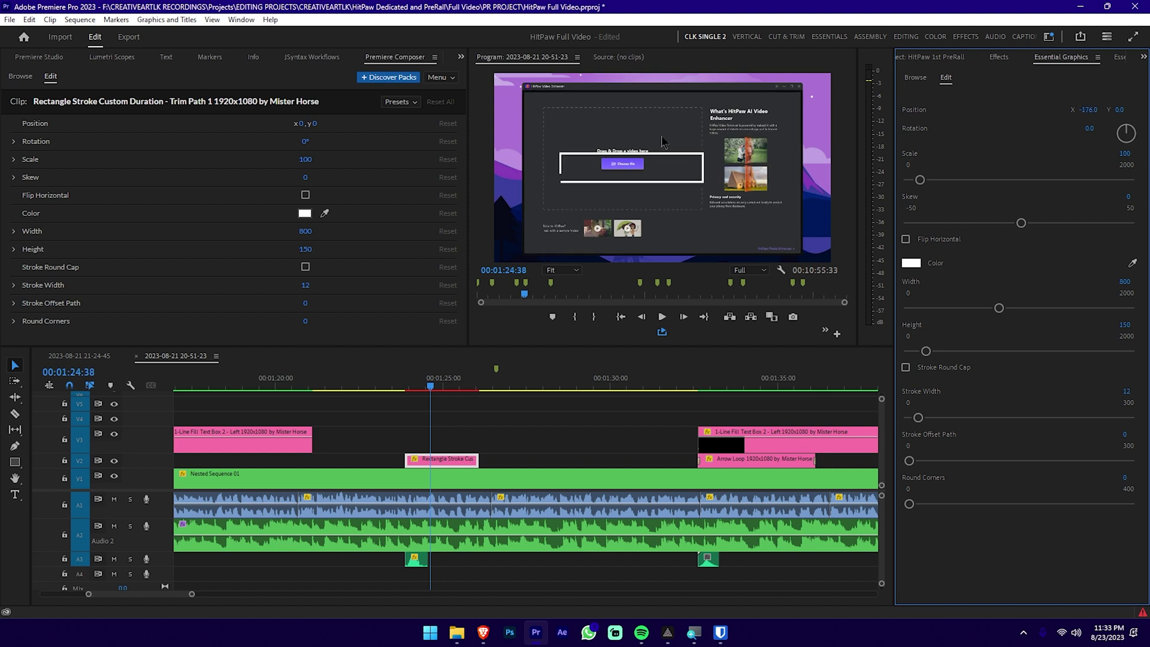
drag(1122, 112, 956, 112)
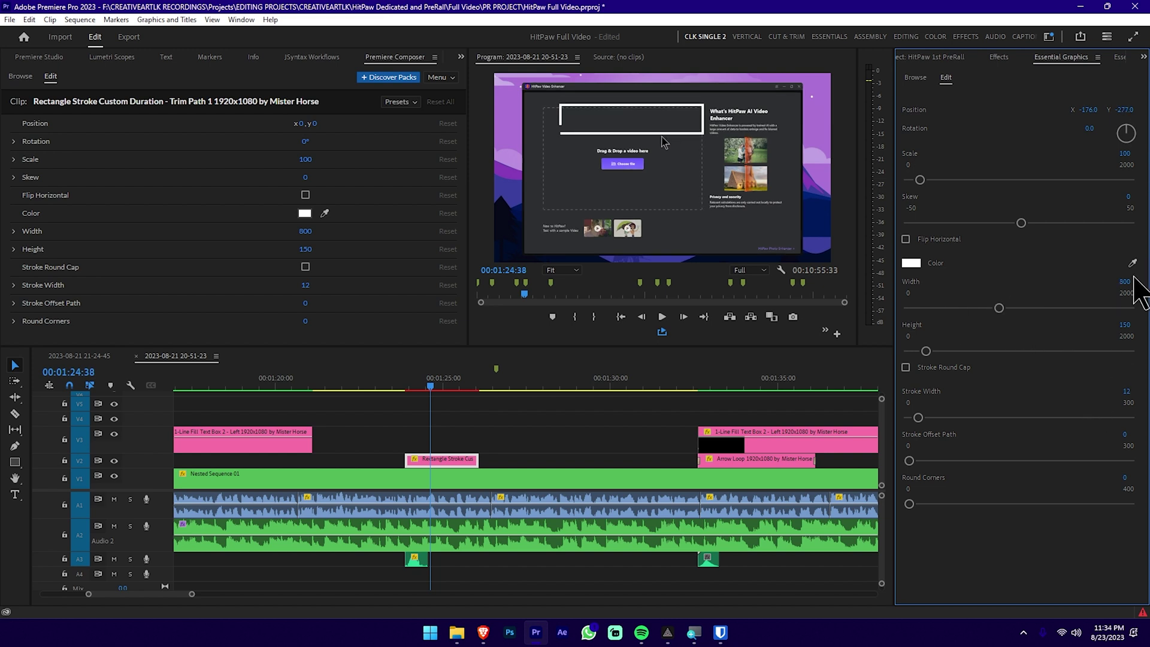
mouse_move(1123, 286)
mouse_down()
mouse_move(1145, 298)
mouse_move(1110, 281)
mouse_up()
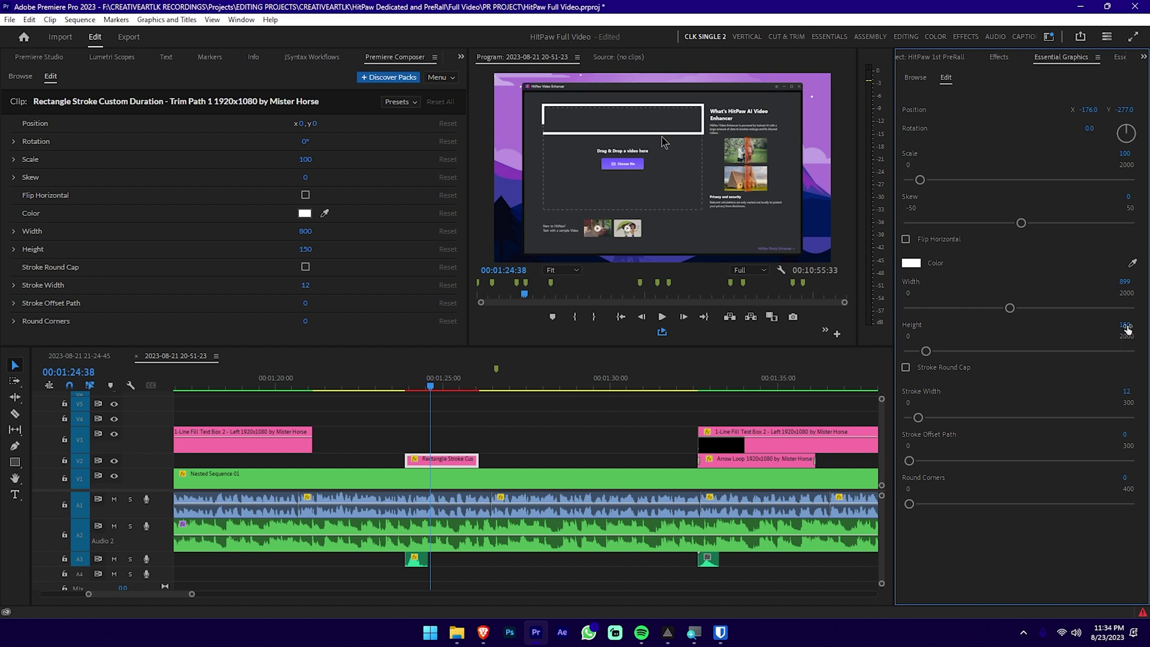
drag(1125, 324, 1144, 325)
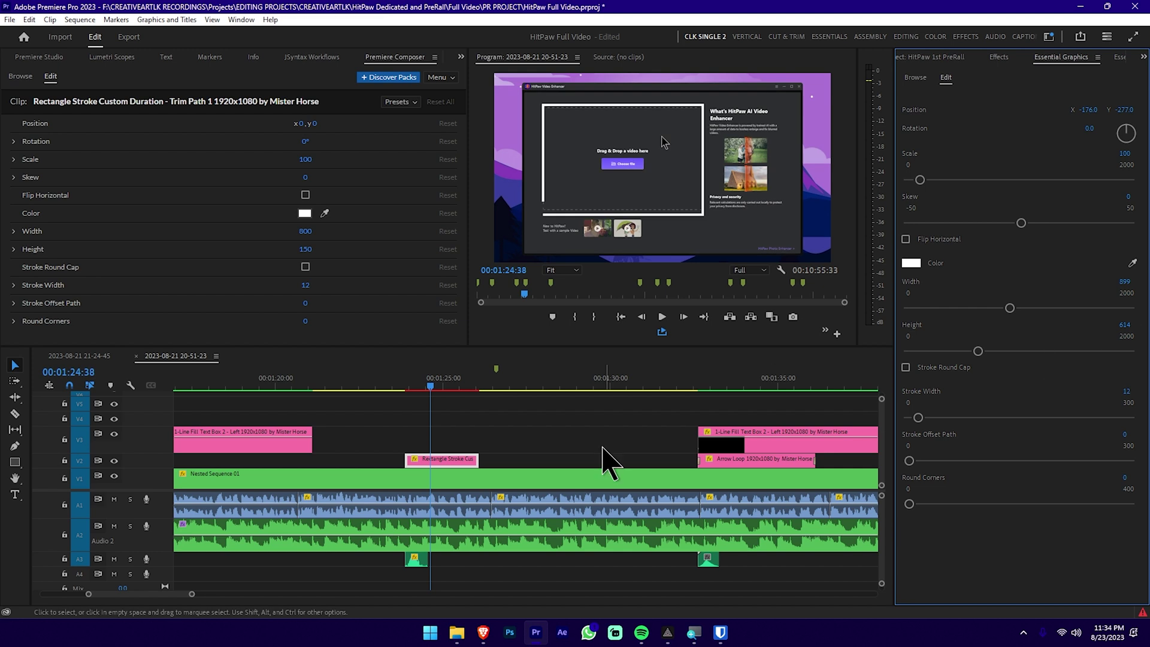
Lengthen the Rectangle Stroke clip and play it back in a maximized Program Monitor
click(515, 453)
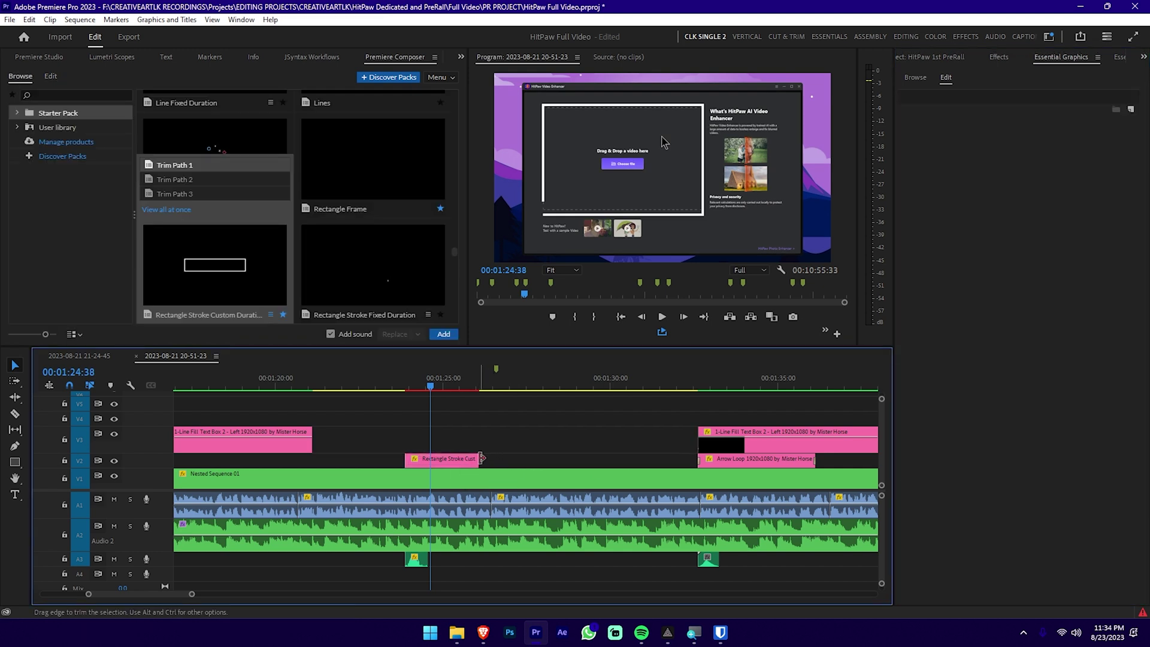
mouse_move(519, 447)
mouse_down()
mouse_move(563, 433)
mouse_move(599, 453)
mouse_move(642, 448)
mouse_up()
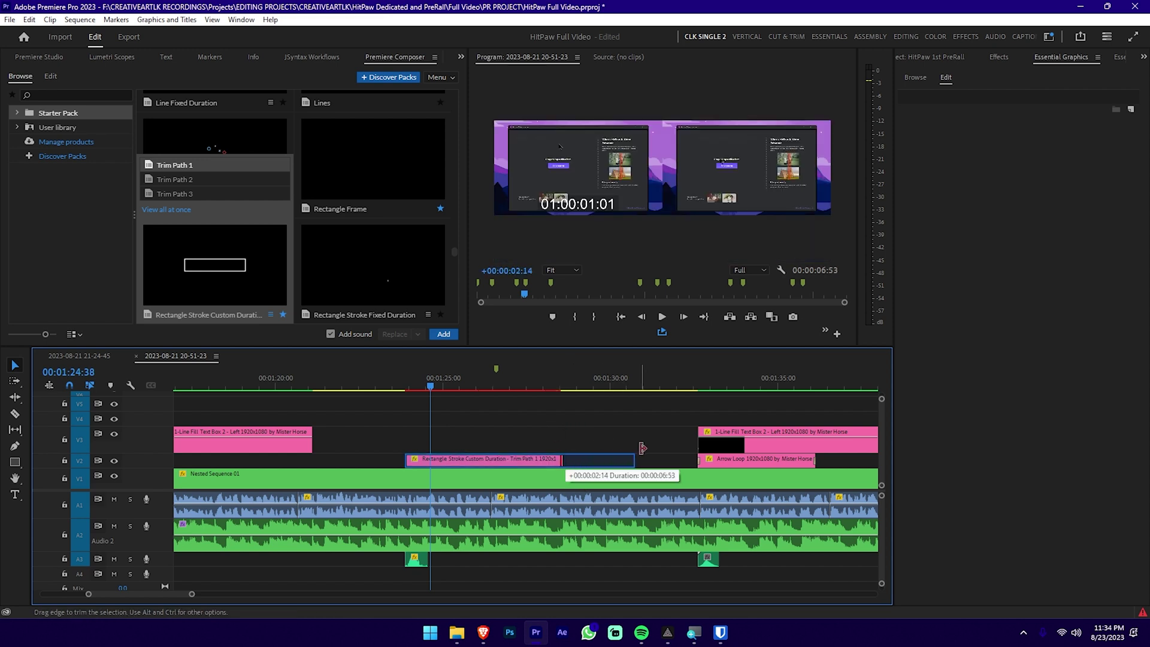
drag(572, 450, 559, 451)
click(397, 387)
key(grave)
key(space)
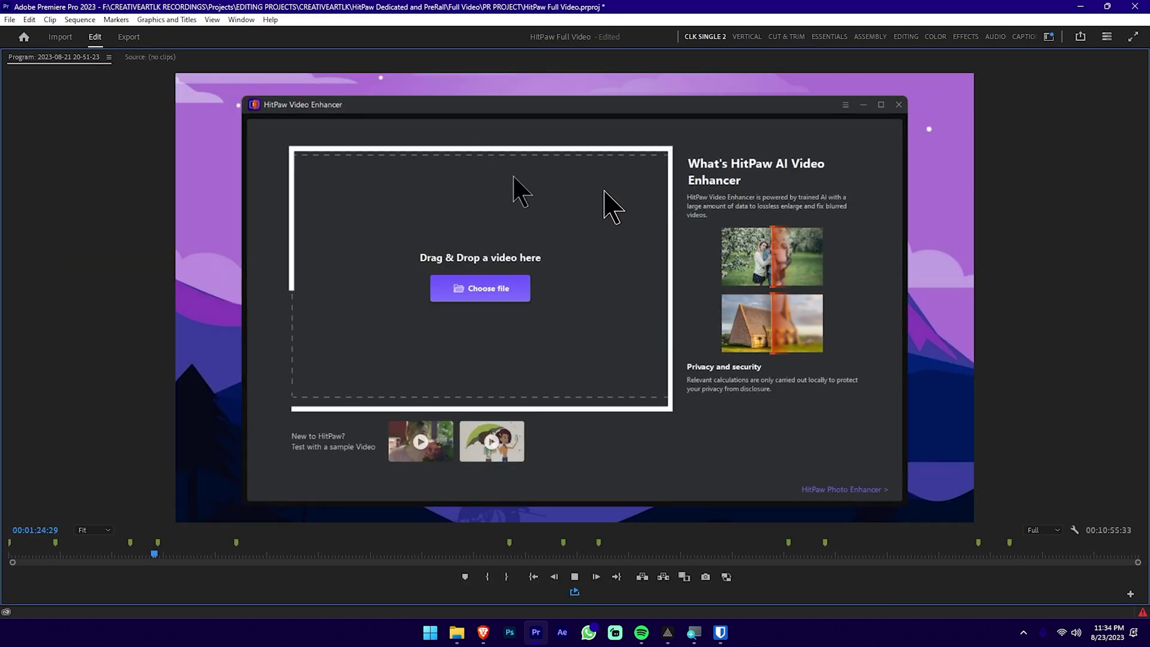
key(space)
key(grave)
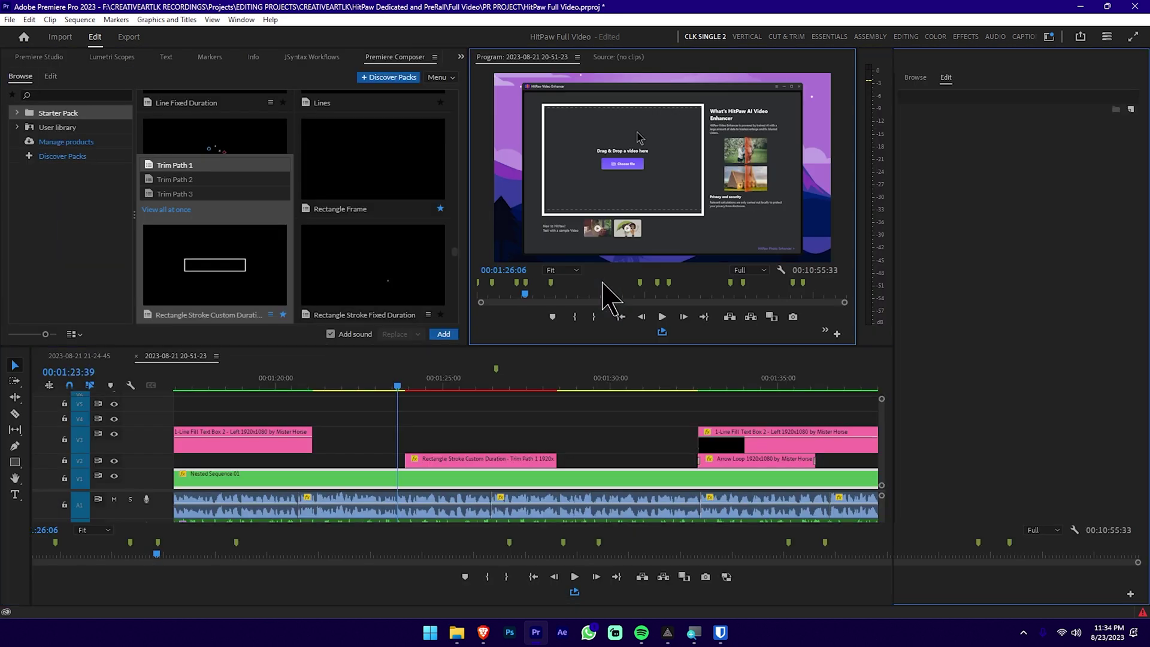
Delete the Rectangle Stroke clip from V2 and return the playhead to 00:01:23:51
key(minus)
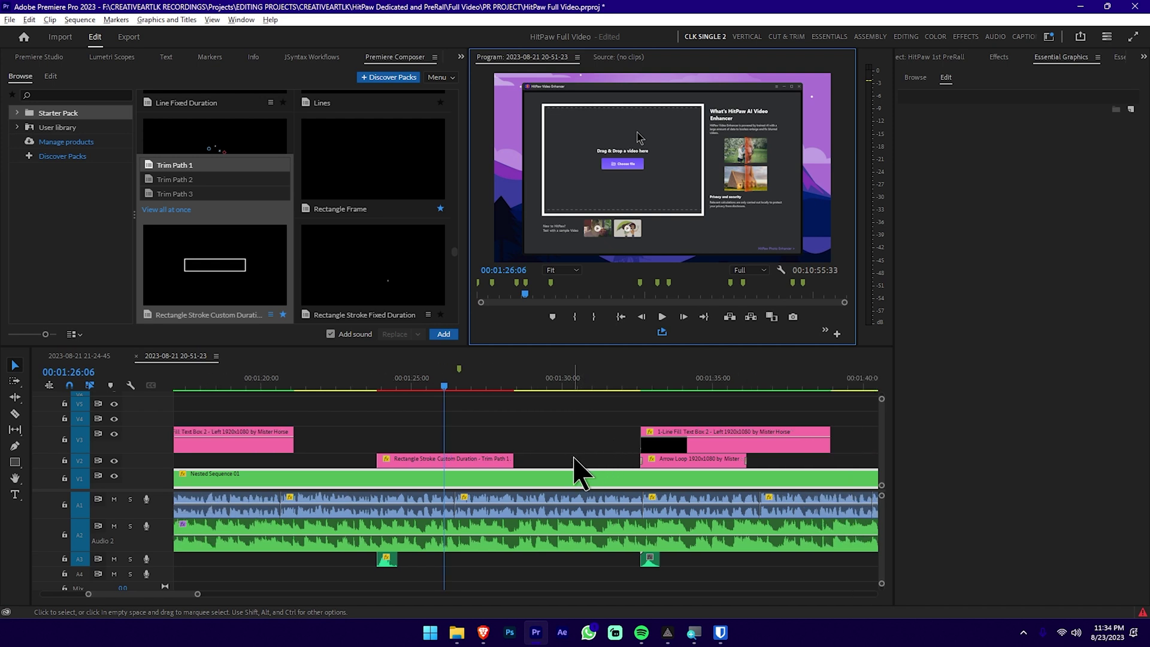
mouse_move(347, 439)
mouse_down()
mouse_move(568, 469)
mouse_move(552, 469)
mouse_up()
key(Delete)
key(equal)
click(349, 383)
scroll(321, 217, down, 5)
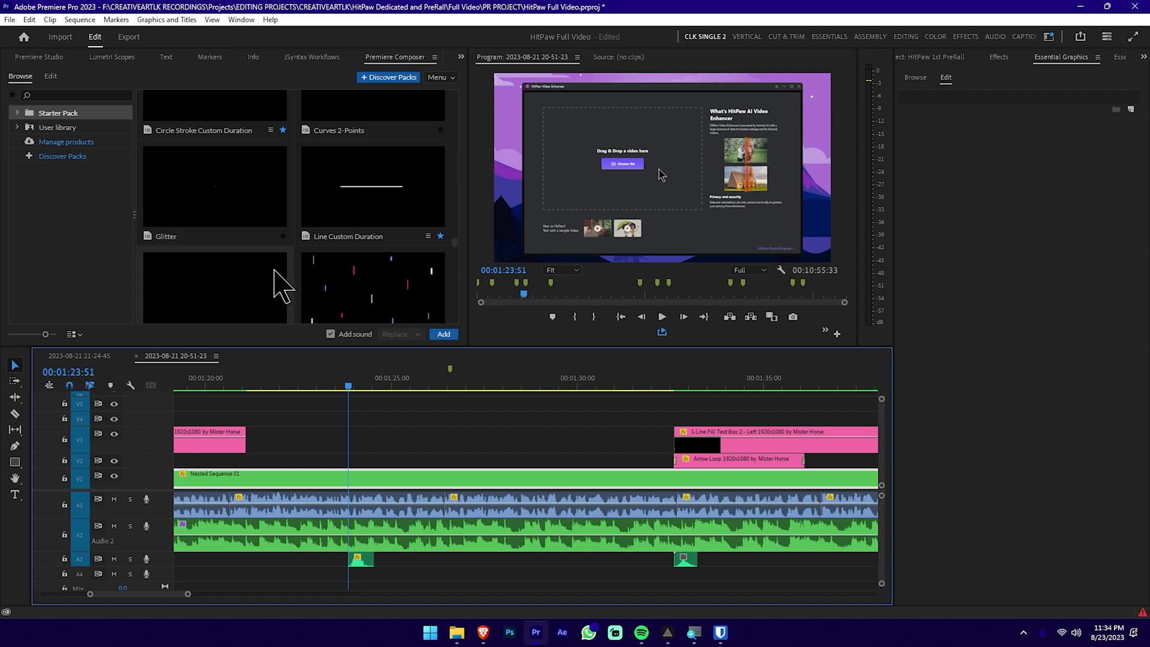
scroll(252, 263, up, 2)
Add Circle Stroke Custom Duration on V2 at position -225, -36 with scale 114
double_click(222, 210)
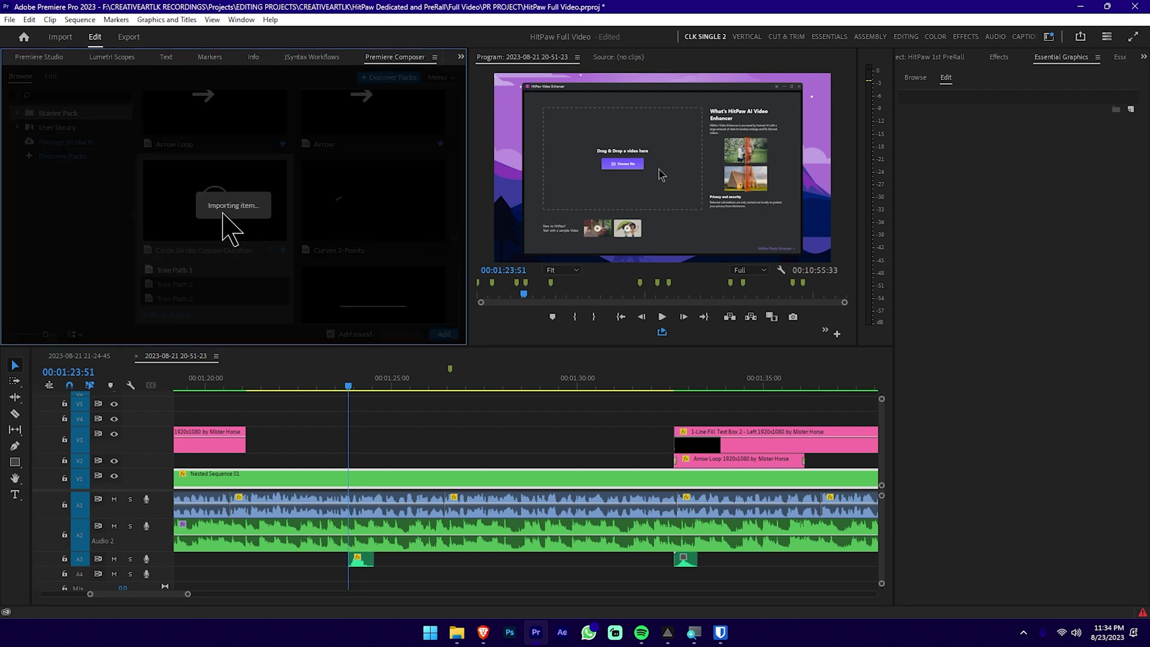
click(374, 388)
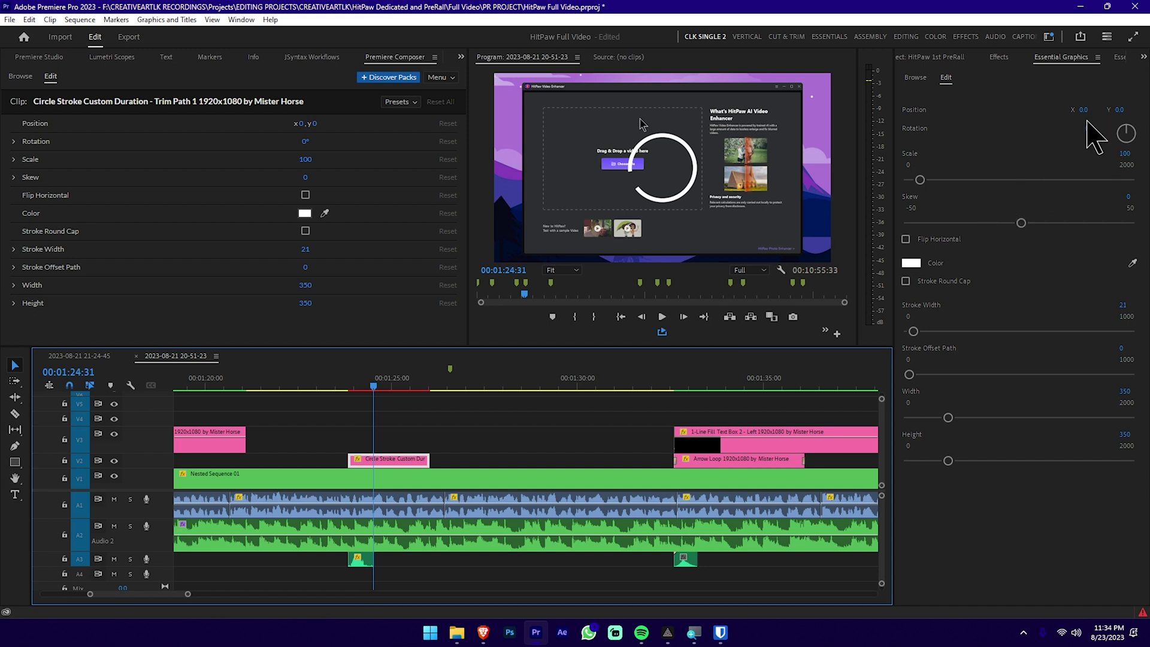
mouse_move(1085, 110)
mouse_down()
mouse_move(935, 109)
mouse_move(951, 110)
mouse_up()
drag(1120, 110, 1098, 109)
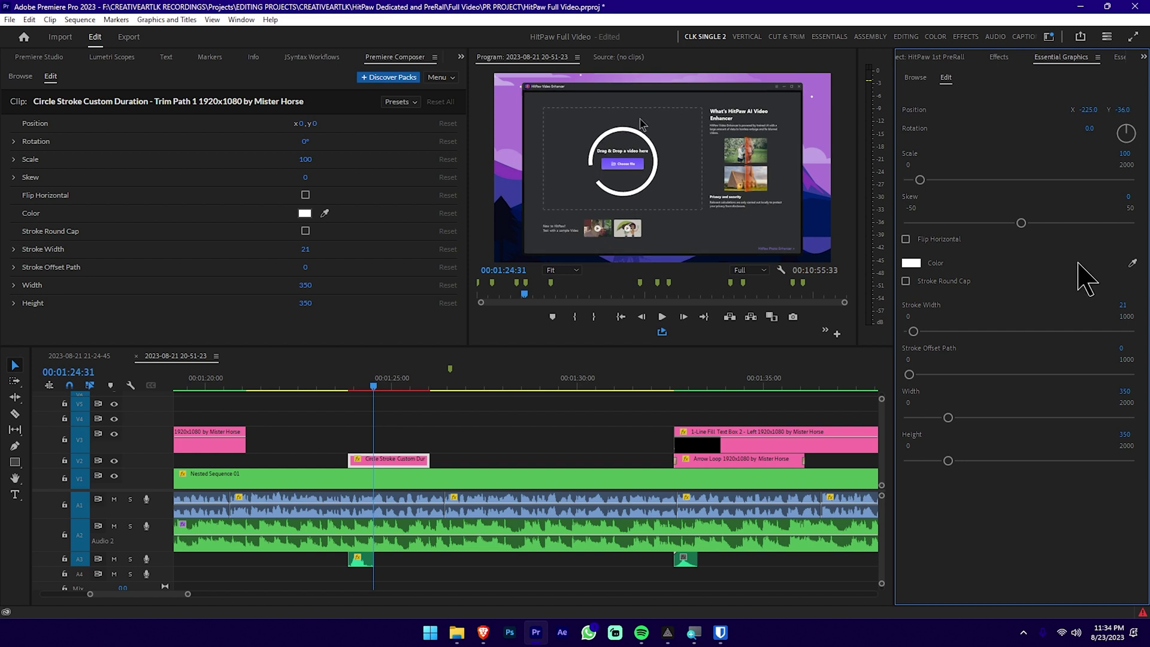
drag(1126, 157, 1135, 157)
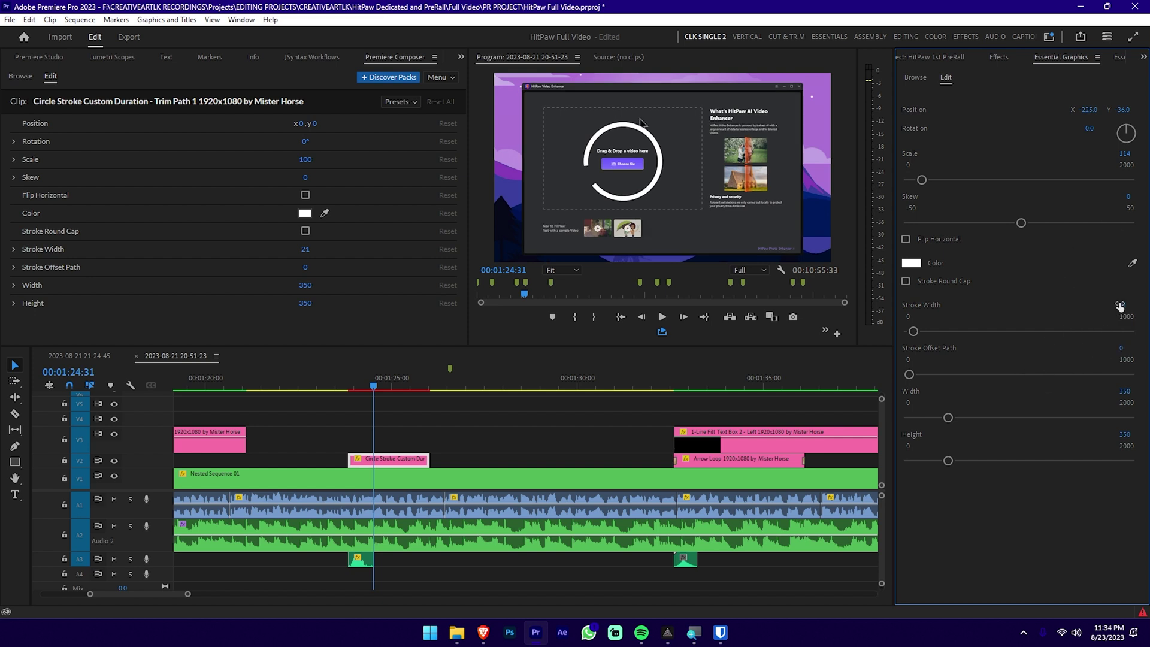